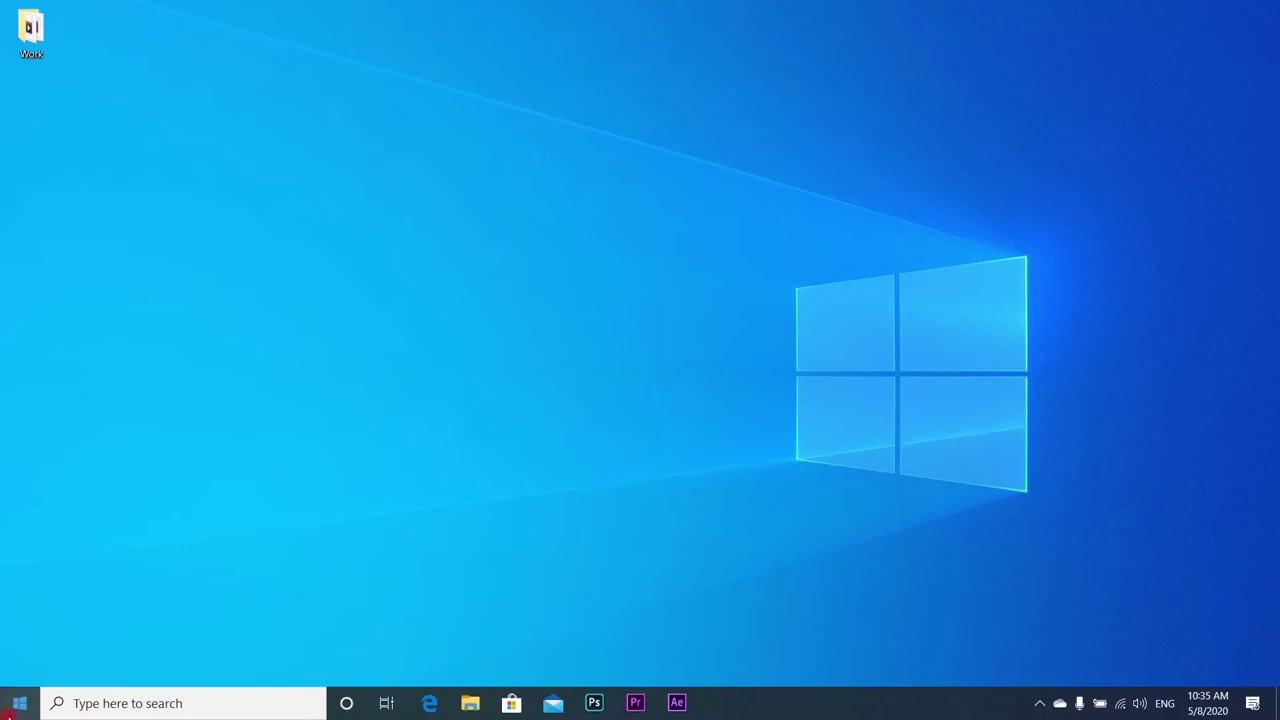
Examine the device and Windows specifications on the System About page in Windows Settings, and close Settings
click(18, 703)
click(31, 623)
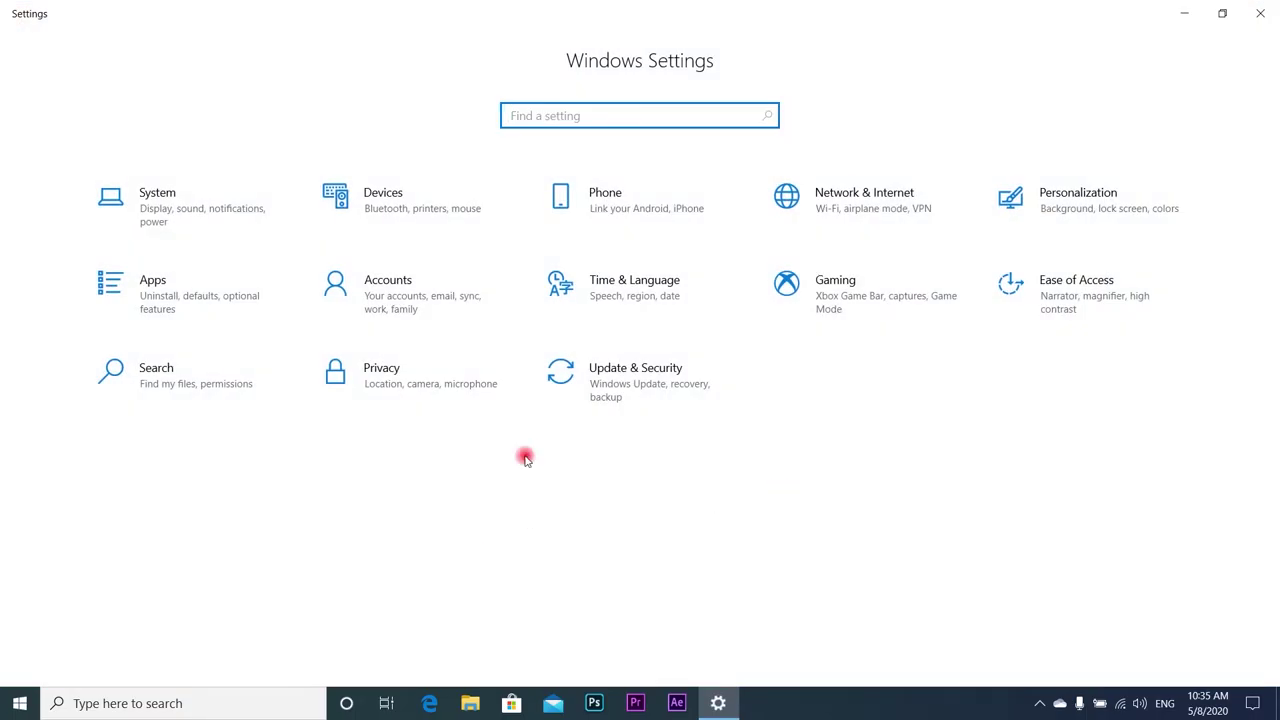
click(666, 389)
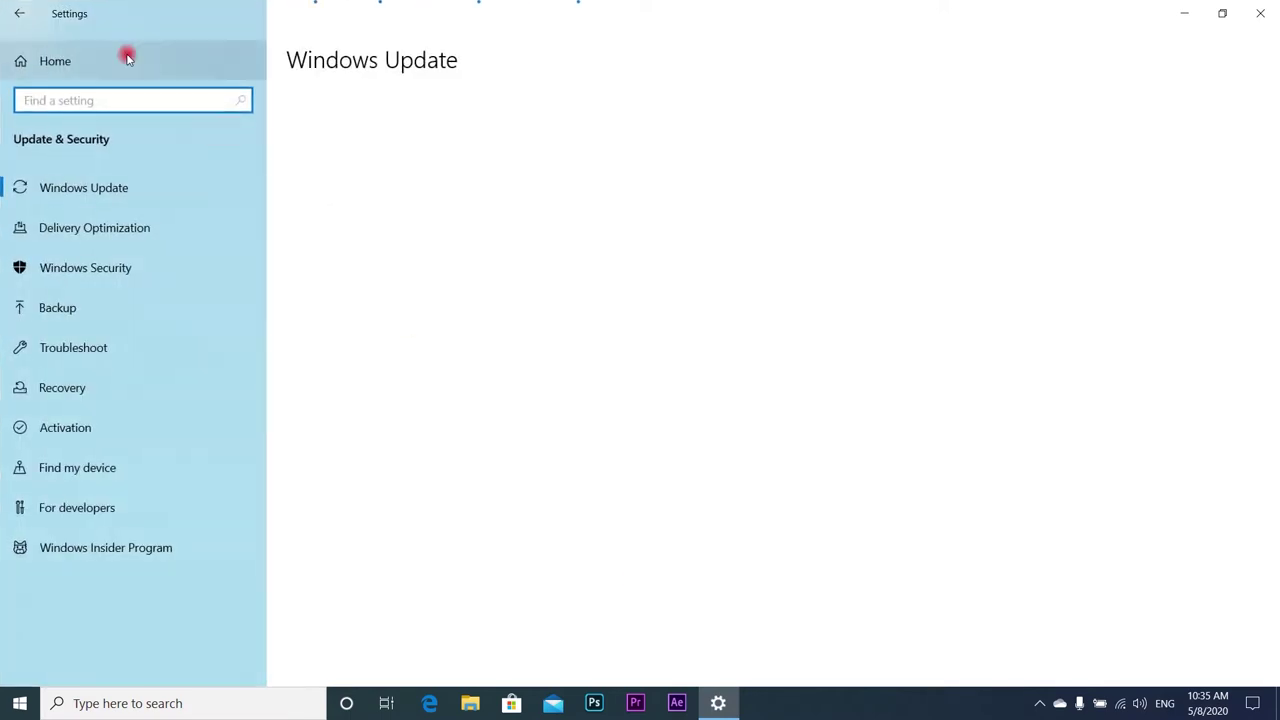
click(19, 13)
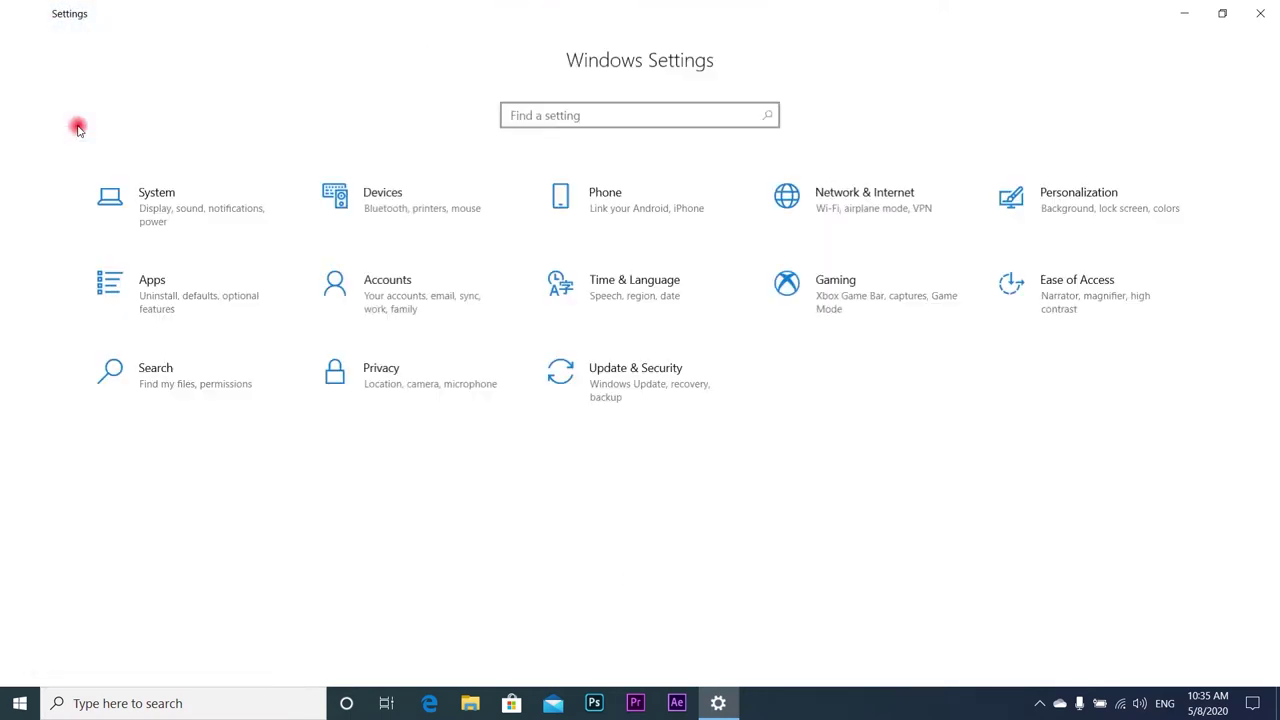
click(175, 210)
scroll(125, 400, down, 2)
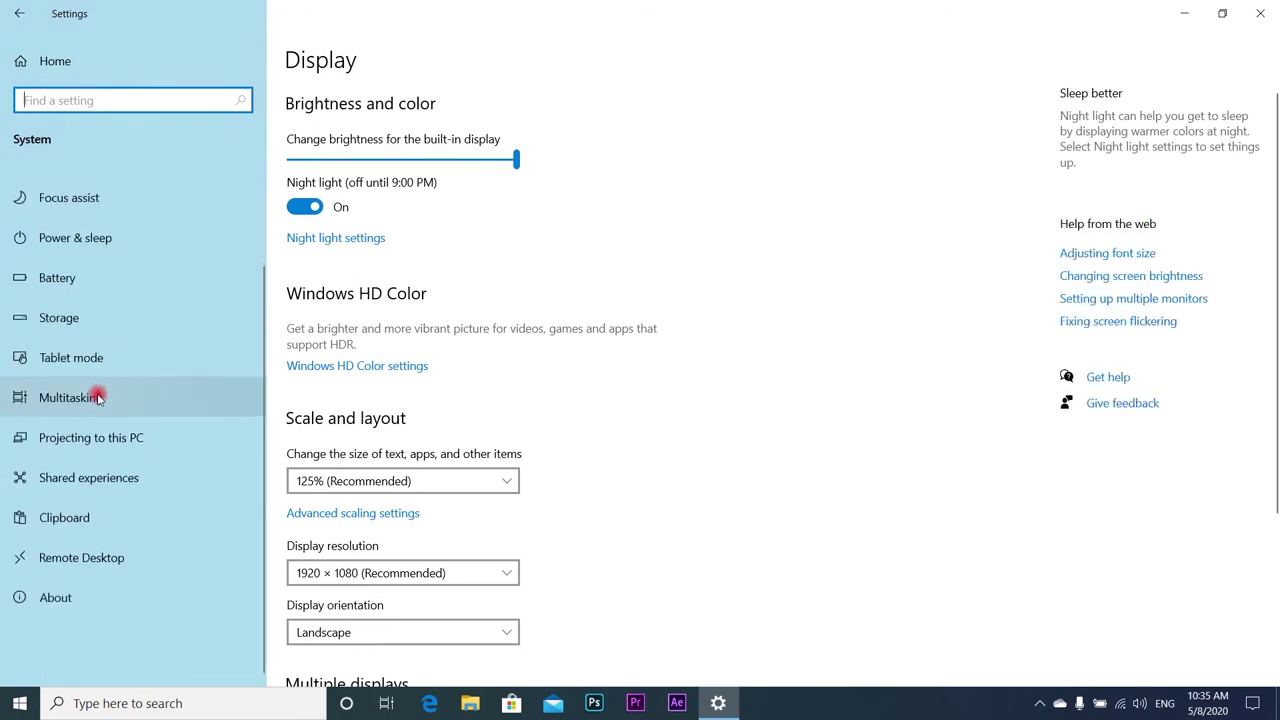
scroll(126, 429, up, 1)
scroll(80, 500, down, 1)
click(212, 585)
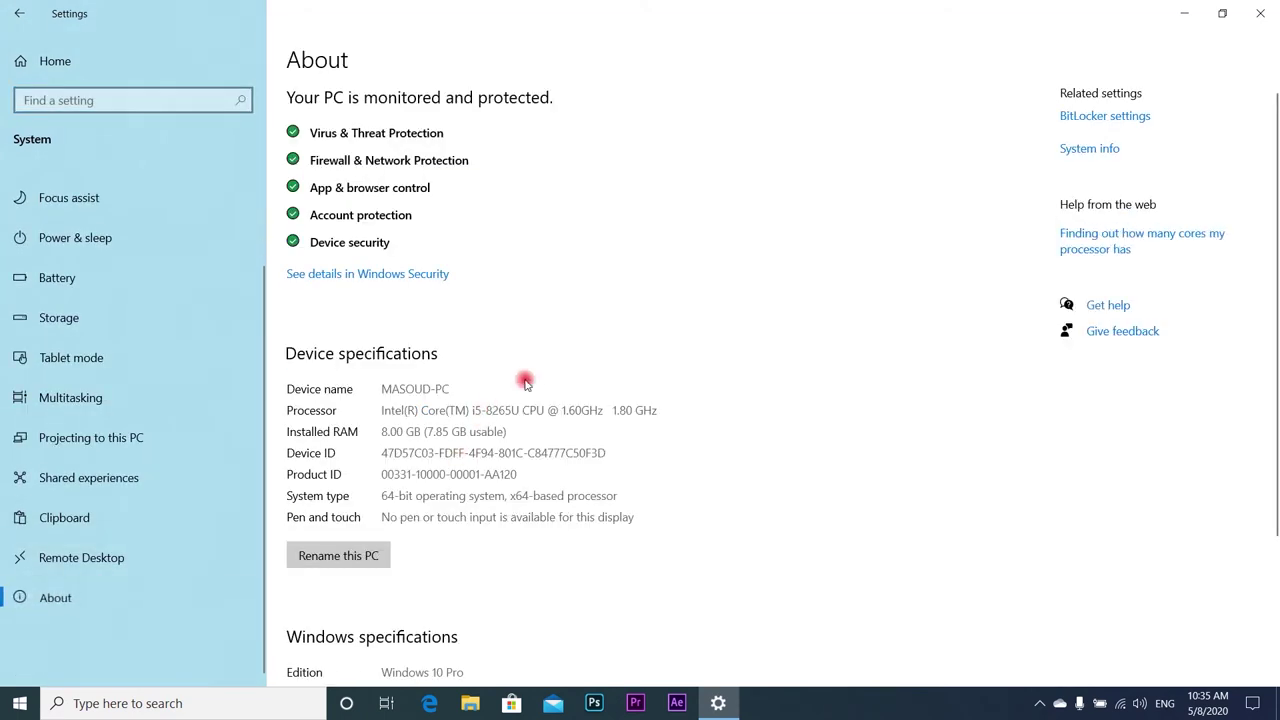
scroll(526, 374, down, 4)
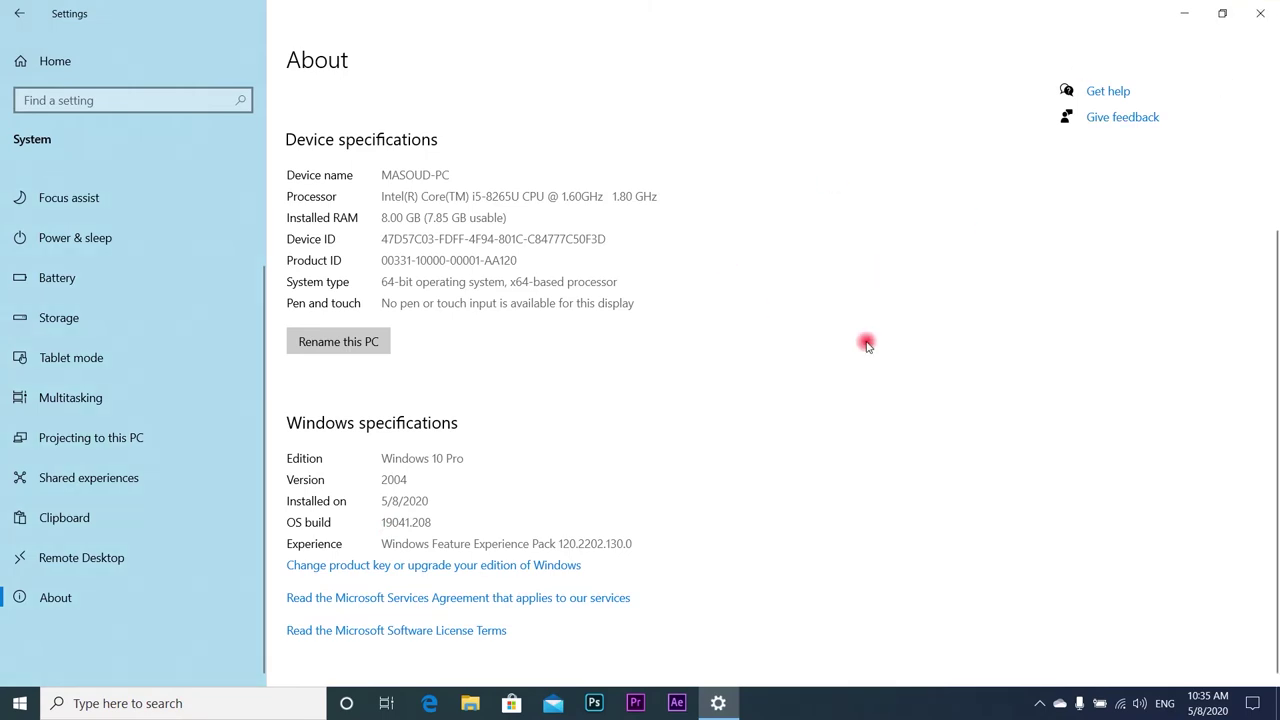
click(1268, 12)
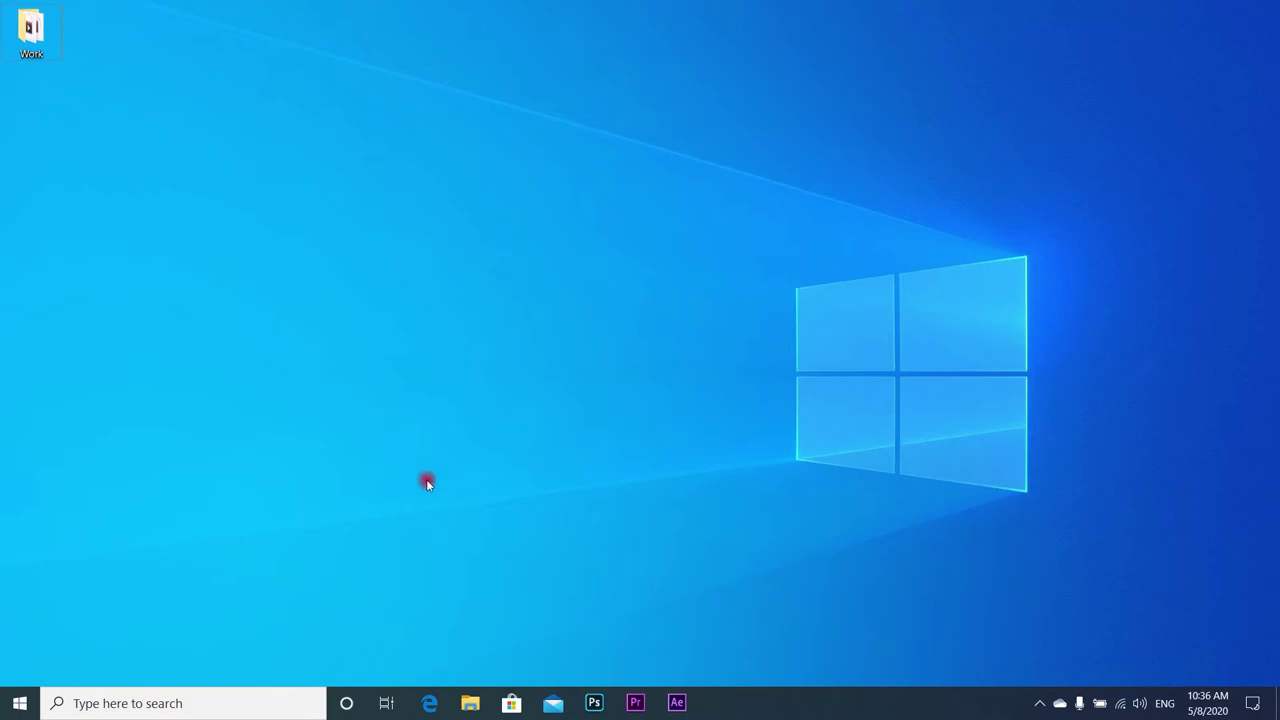
Rename the virtual desktop Desktop 1 as Web in Task View, and switch to Desktop 2
click(388, 703)
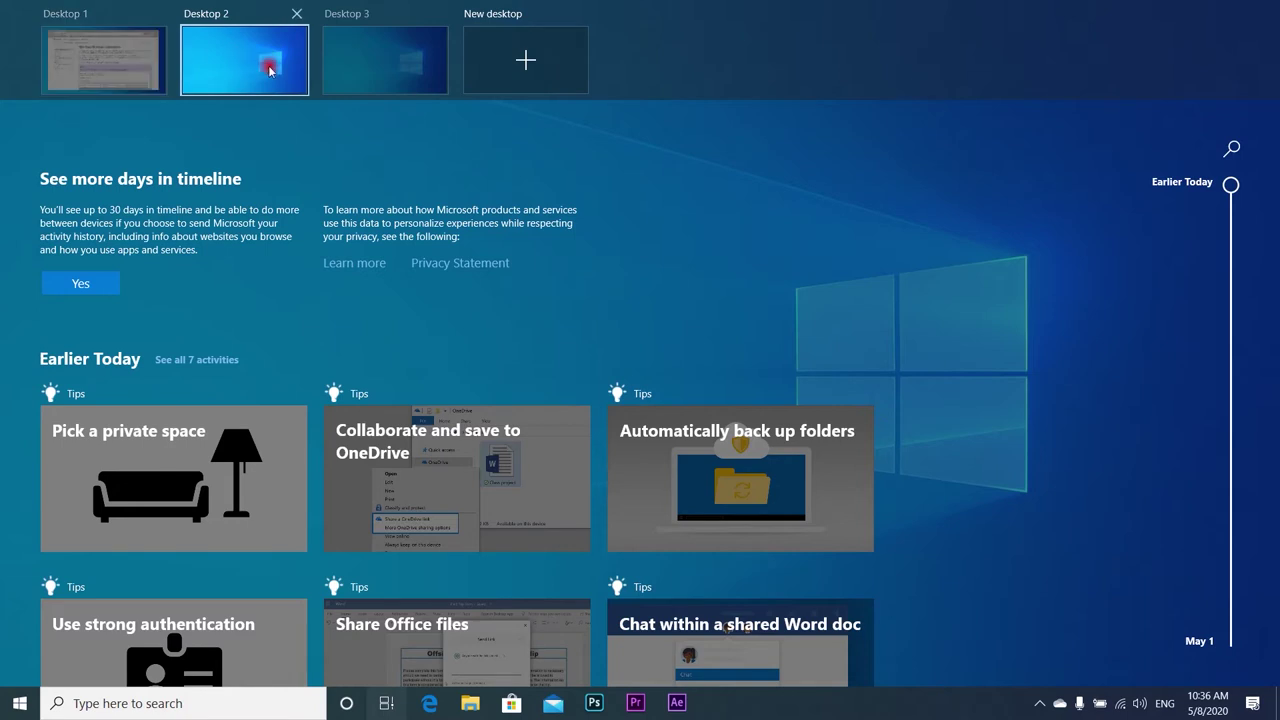
mouse_move(102, 77)
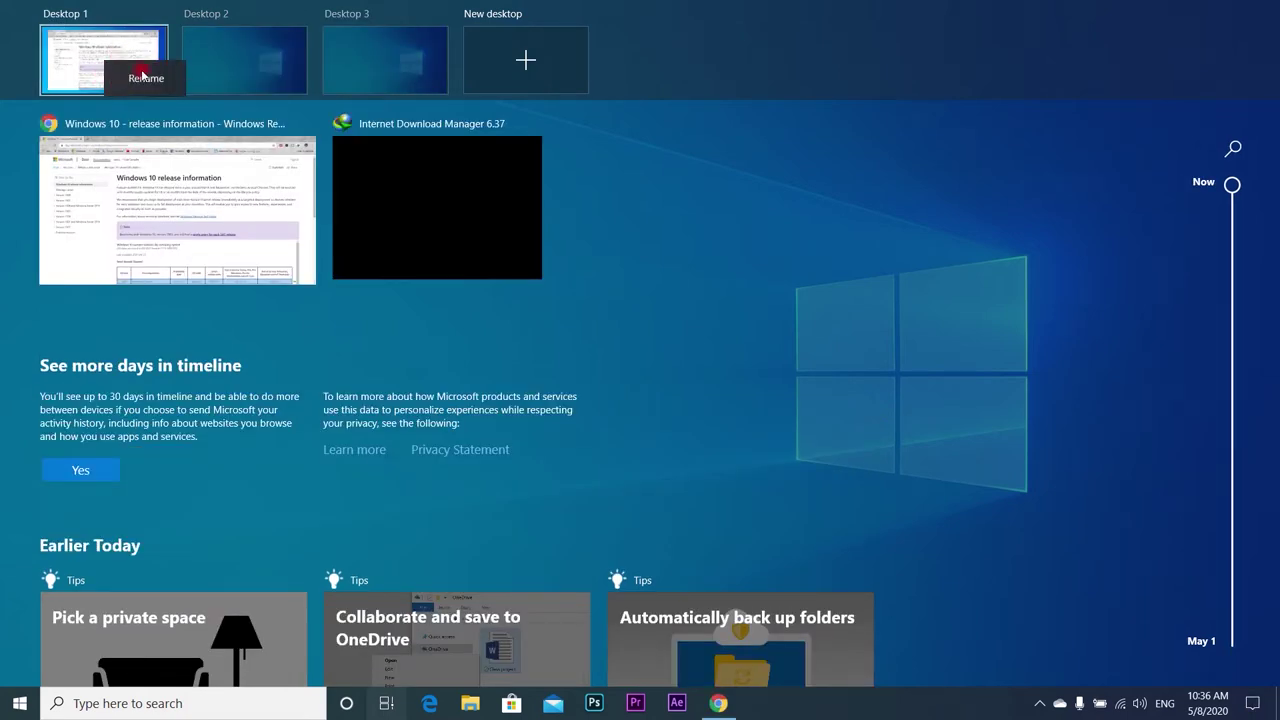
click(146, 77)
mouse_move(333, 74)
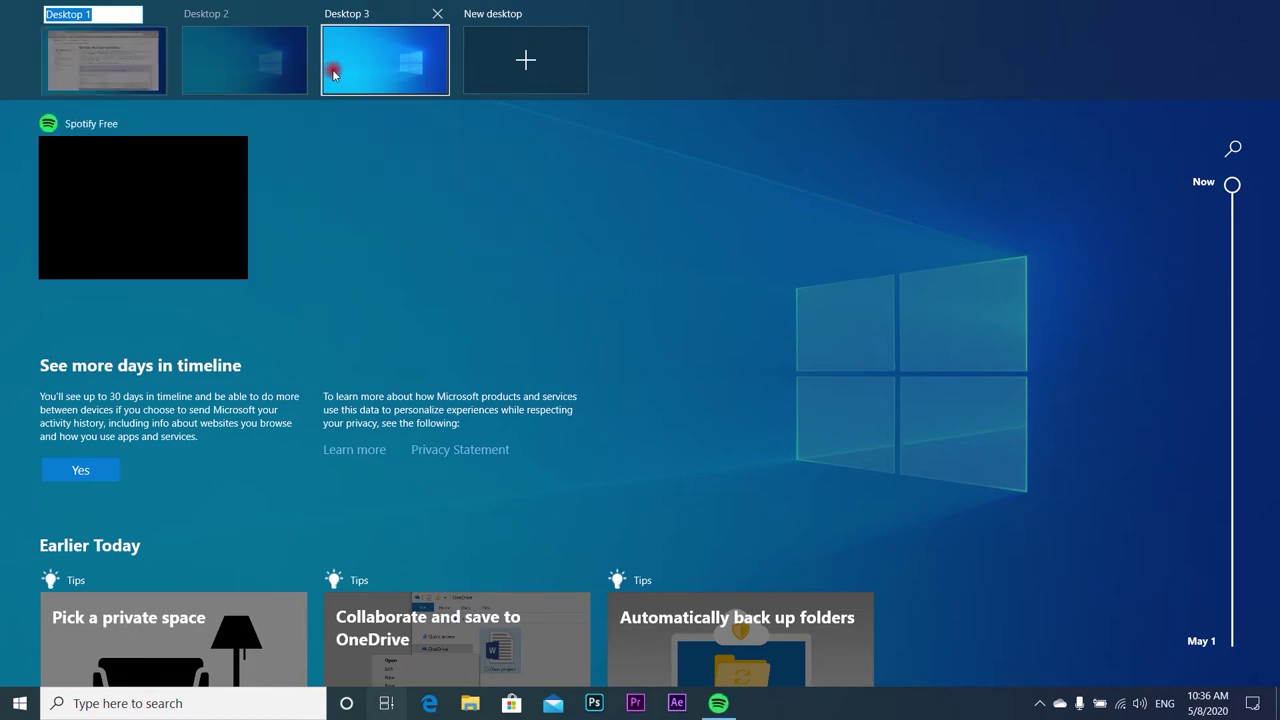
text(Web)
click(238, 61)
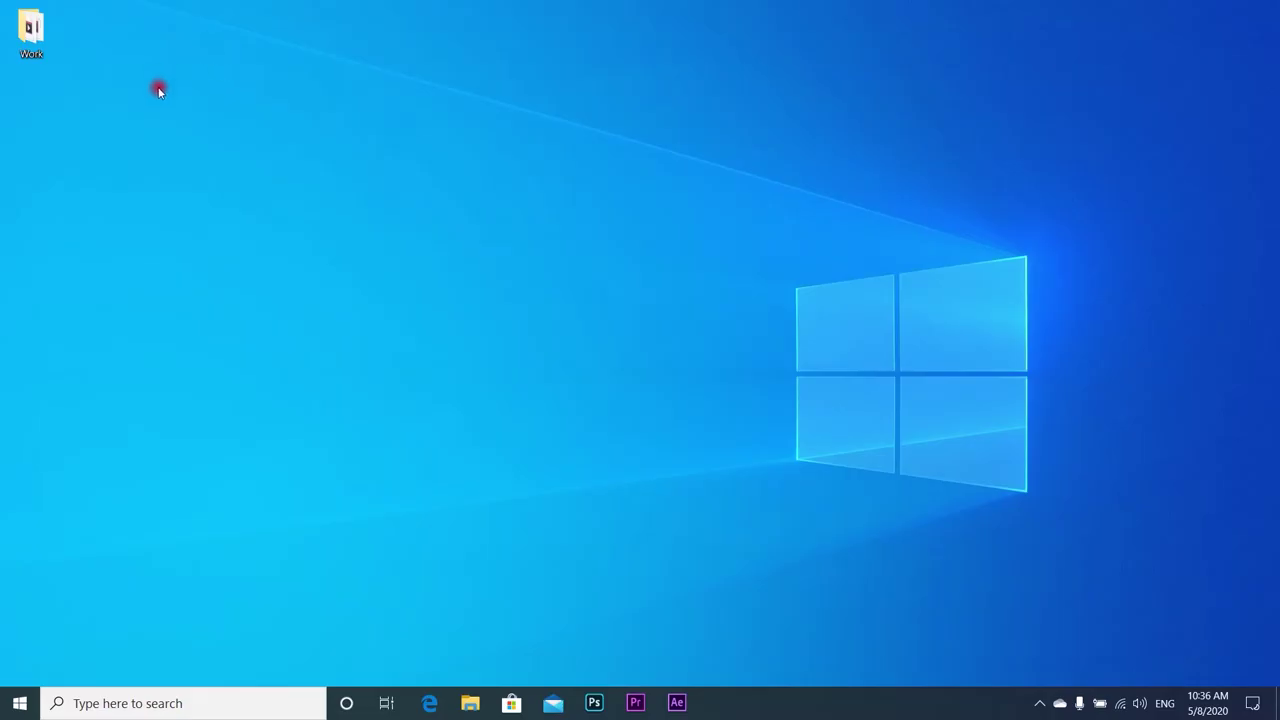
Rename the virtual desktop Desktop 2 as Work Area in Task View
click(393, 704)
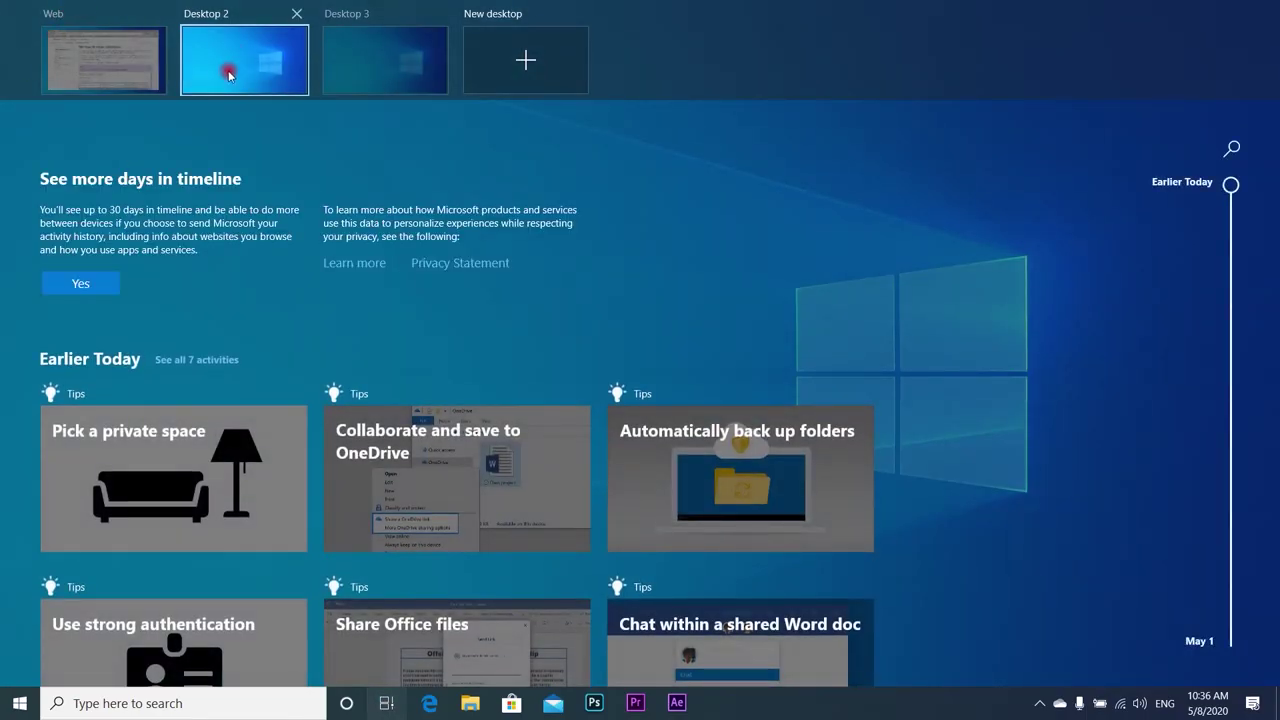
click(229, 73)
click(386, 703)
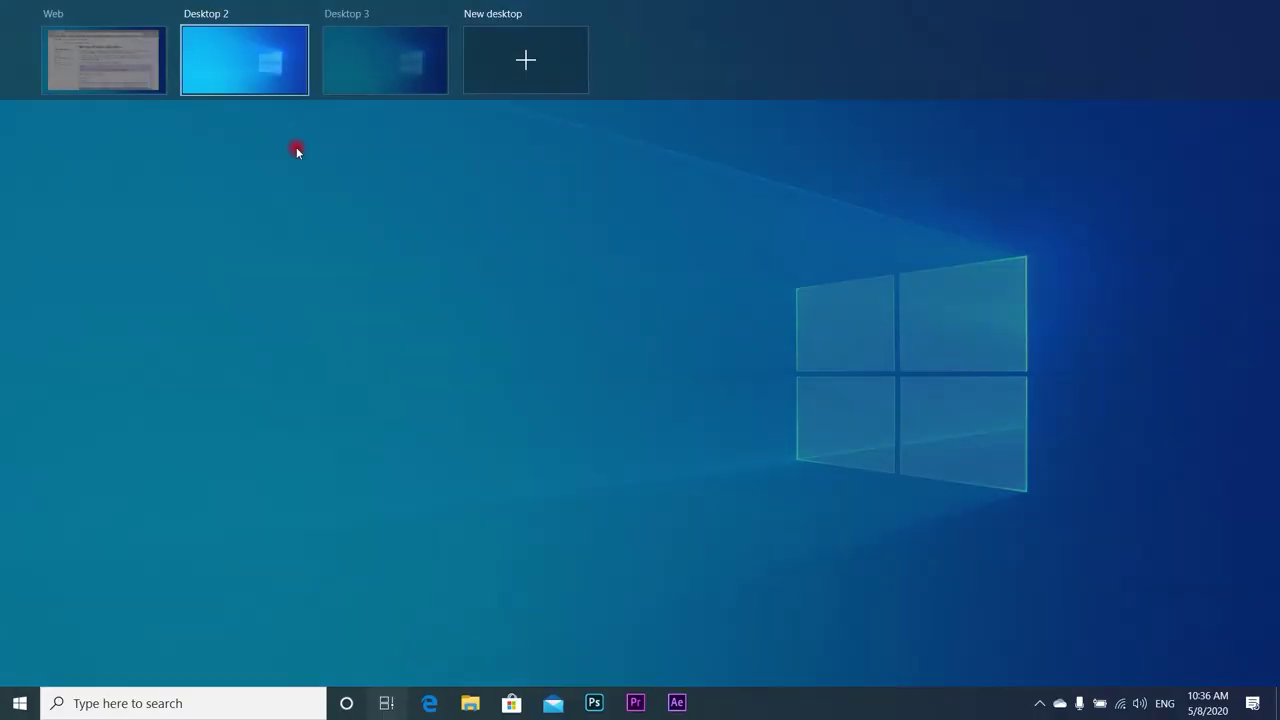
click(219, 12)
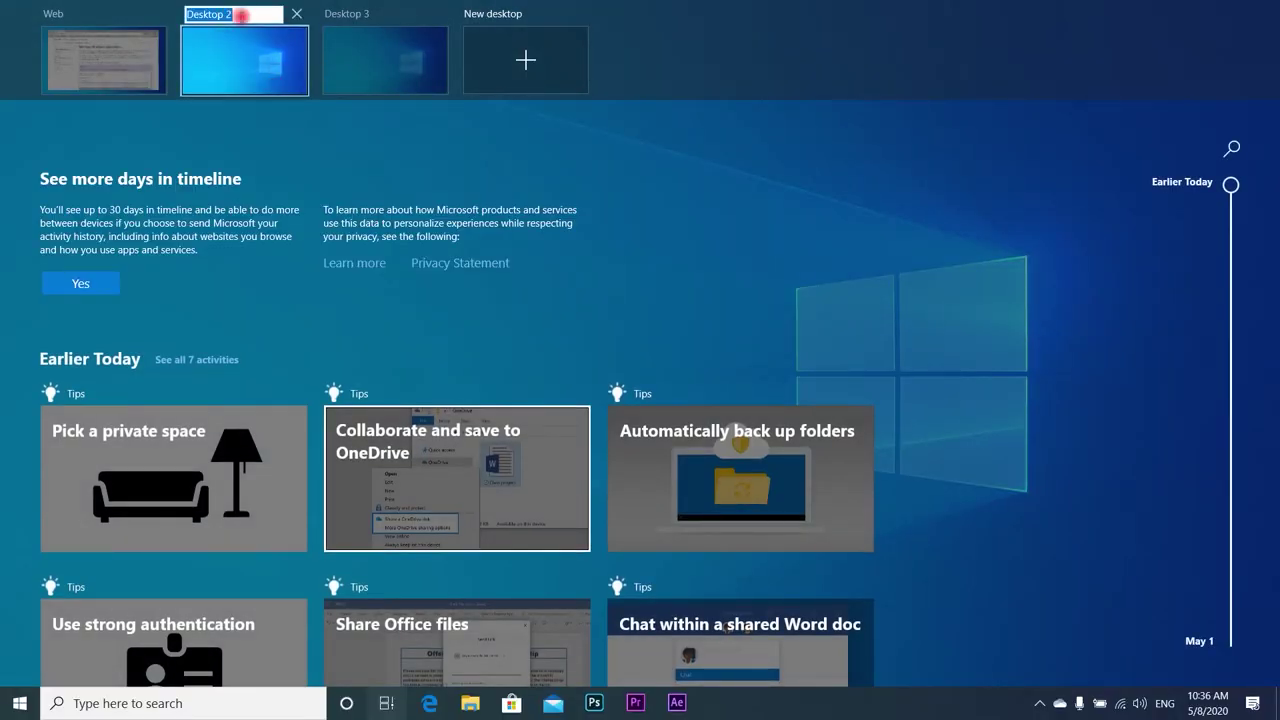
key(BackSpace)
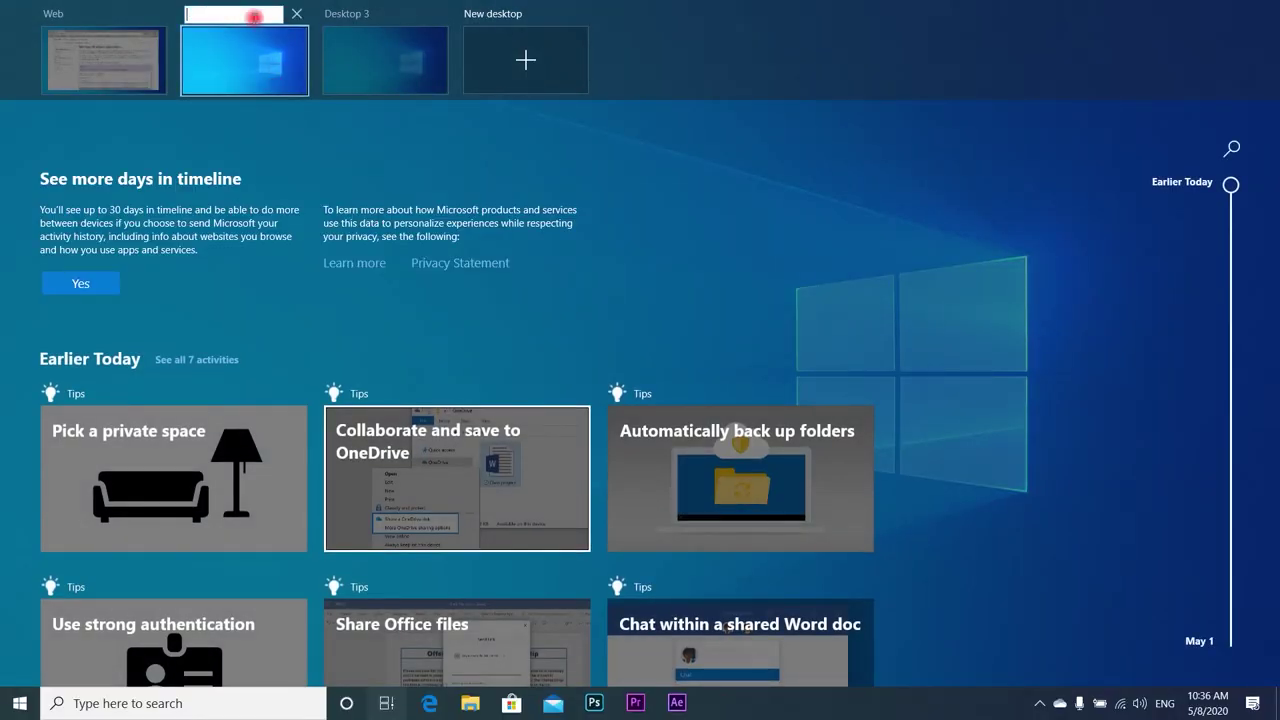
text(Work Area)
Rename the virtual desktop Desktop 3 as Media Mode, switch to it, and review the desktop names in Task View
click(355, 14)
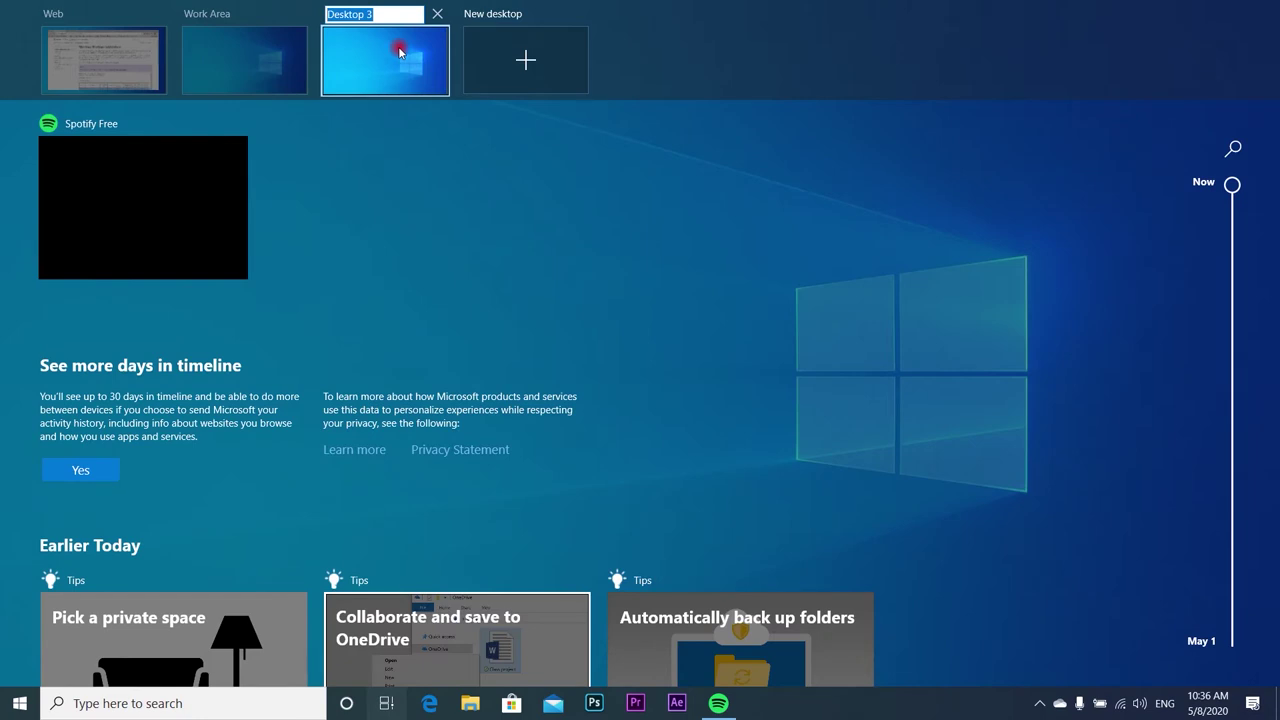
text(Media Mode)
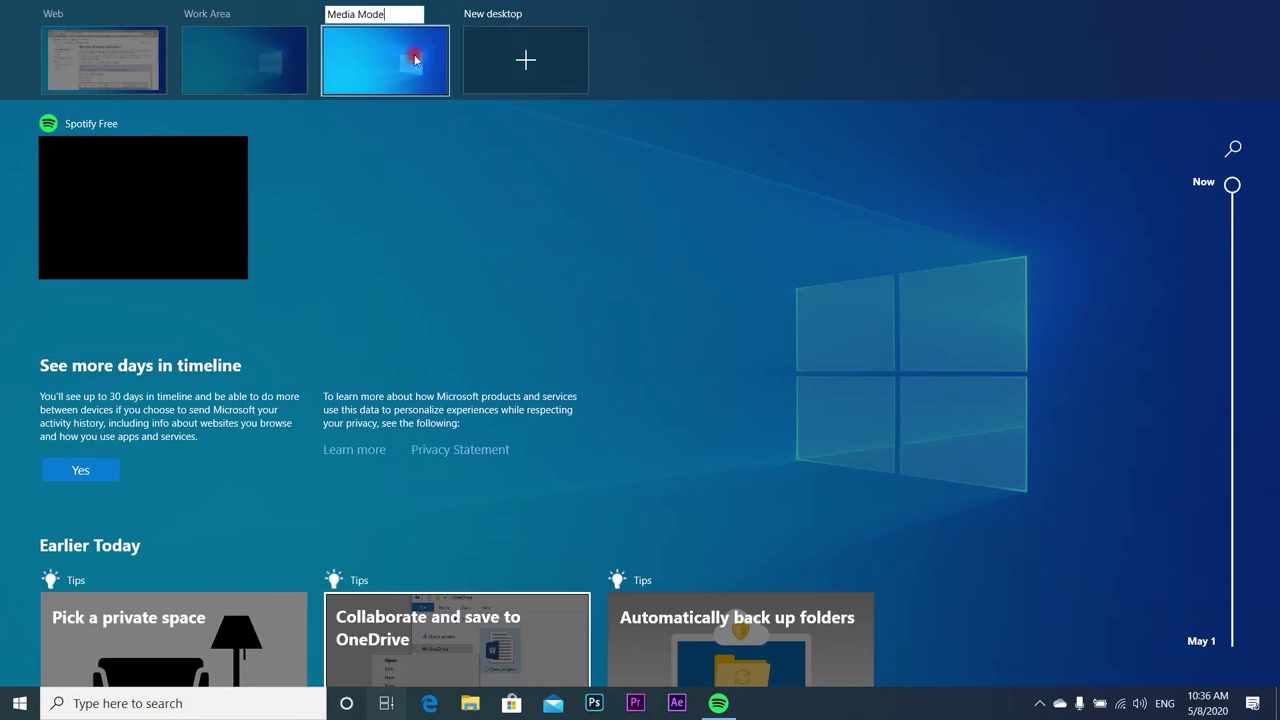
click(360, 51)
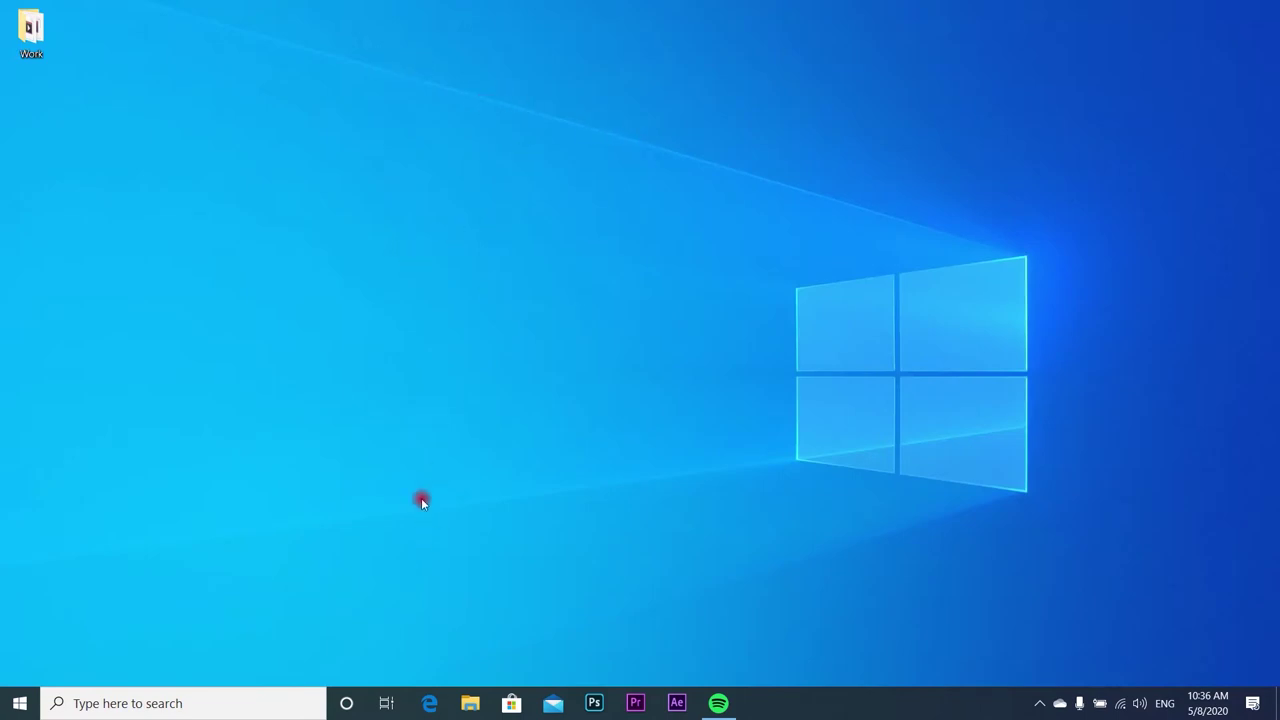
click(385, 704)
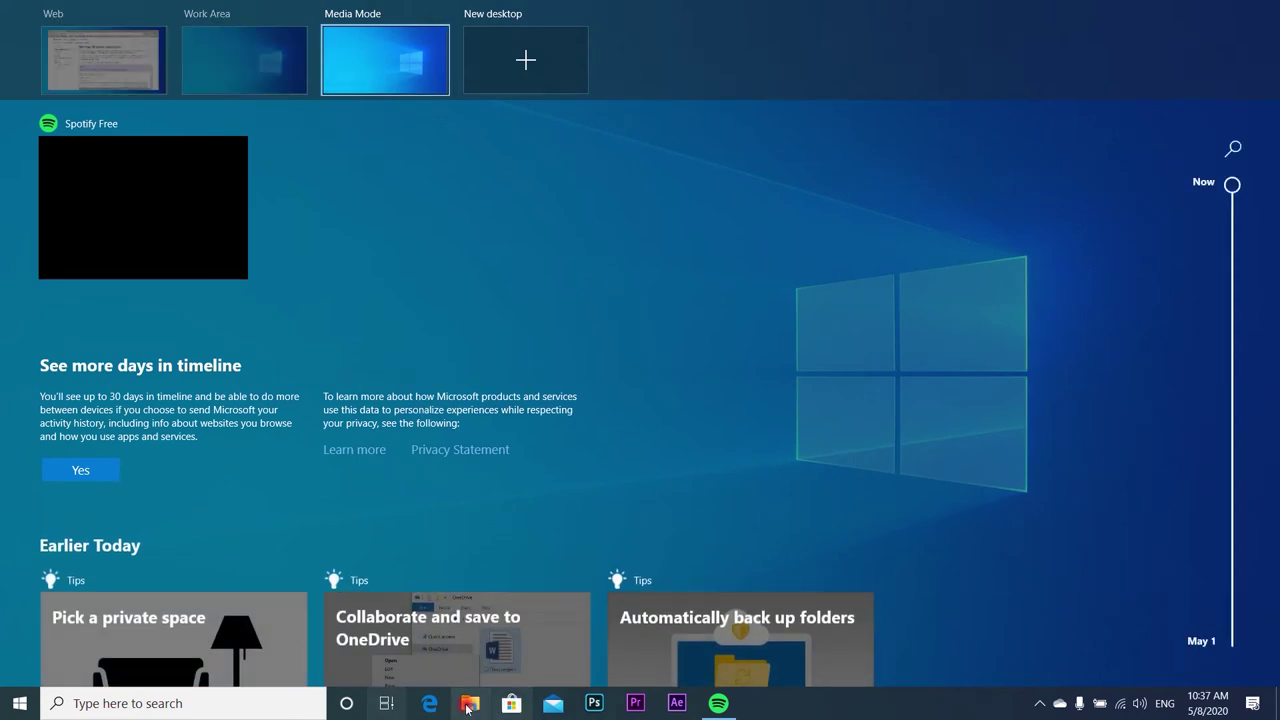
click(818, 48)
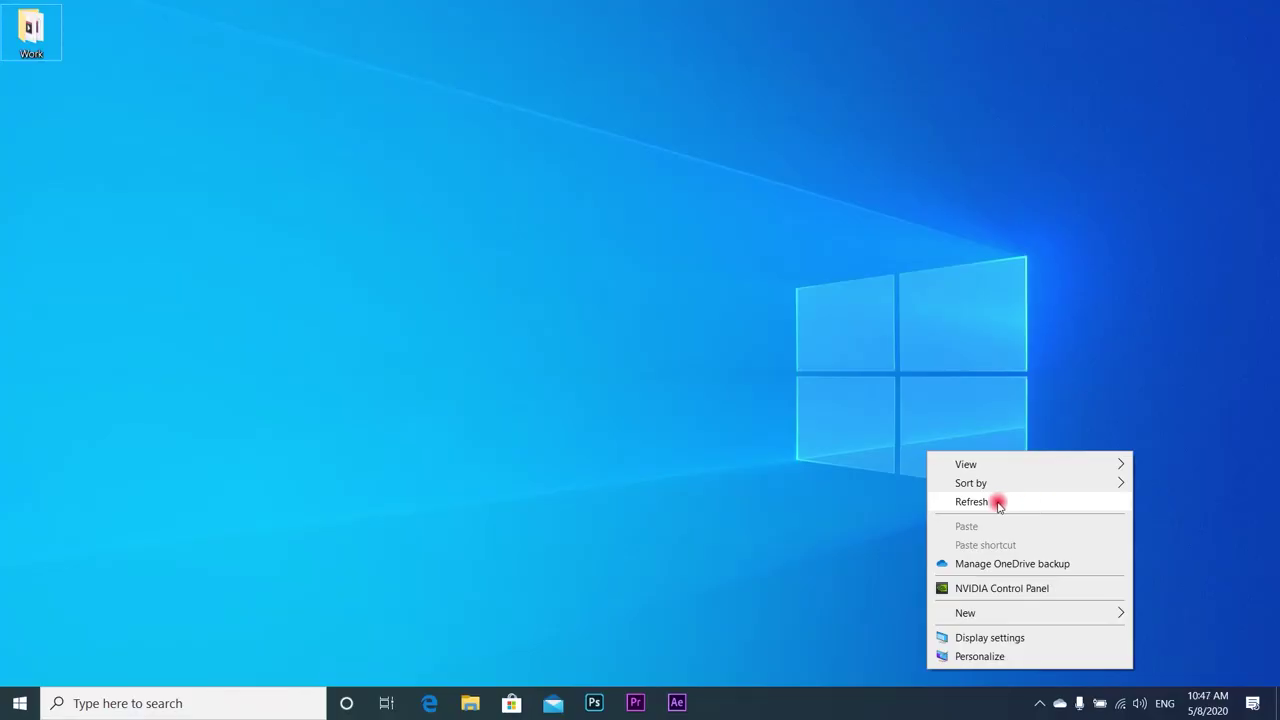
Open Cortana and move its window closer to the middle of the desktop
click(584, 499)
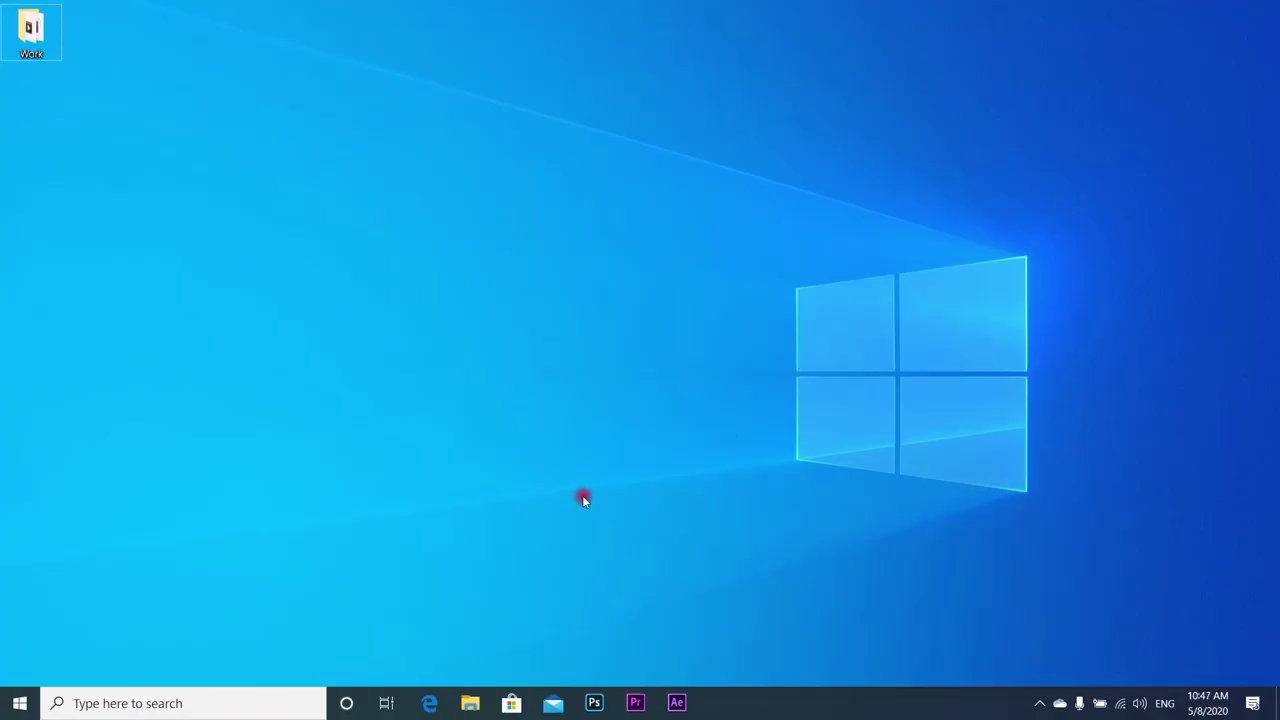
click(346, 705)
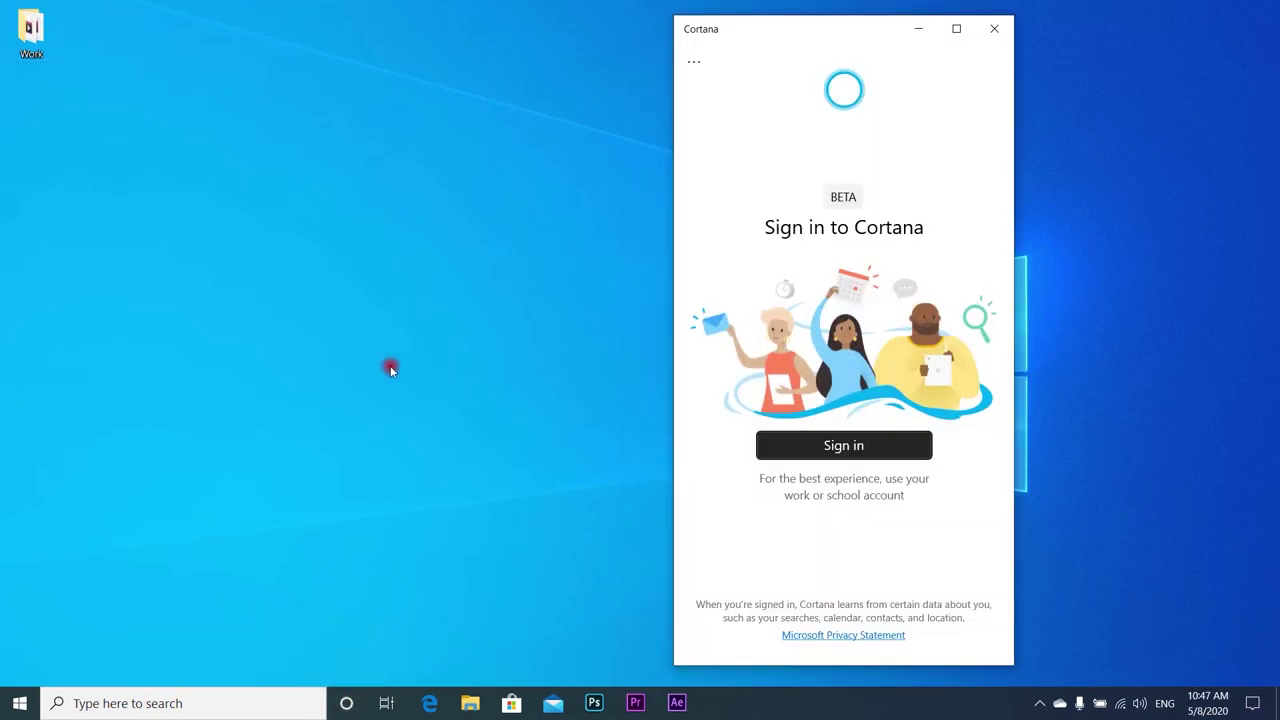
drag(849, 29, 550, 26)
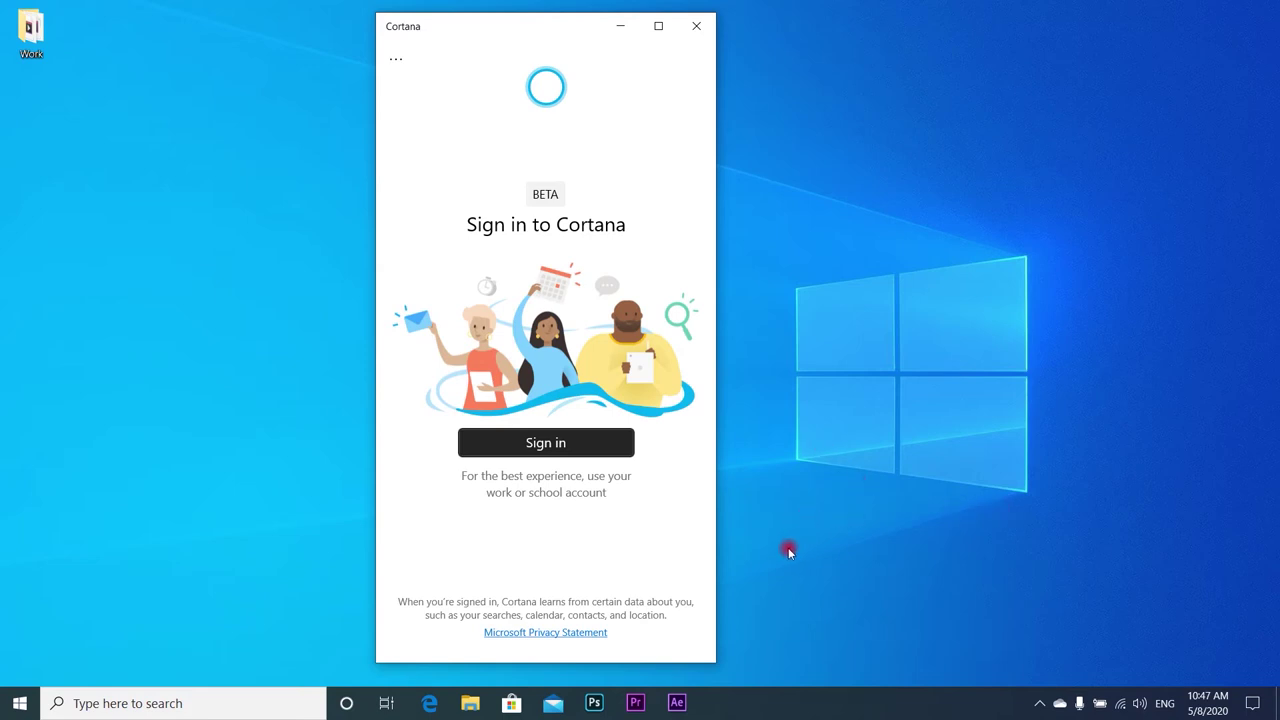
Hide and reopen the Cortana window, and maximize it
click(345, 703)
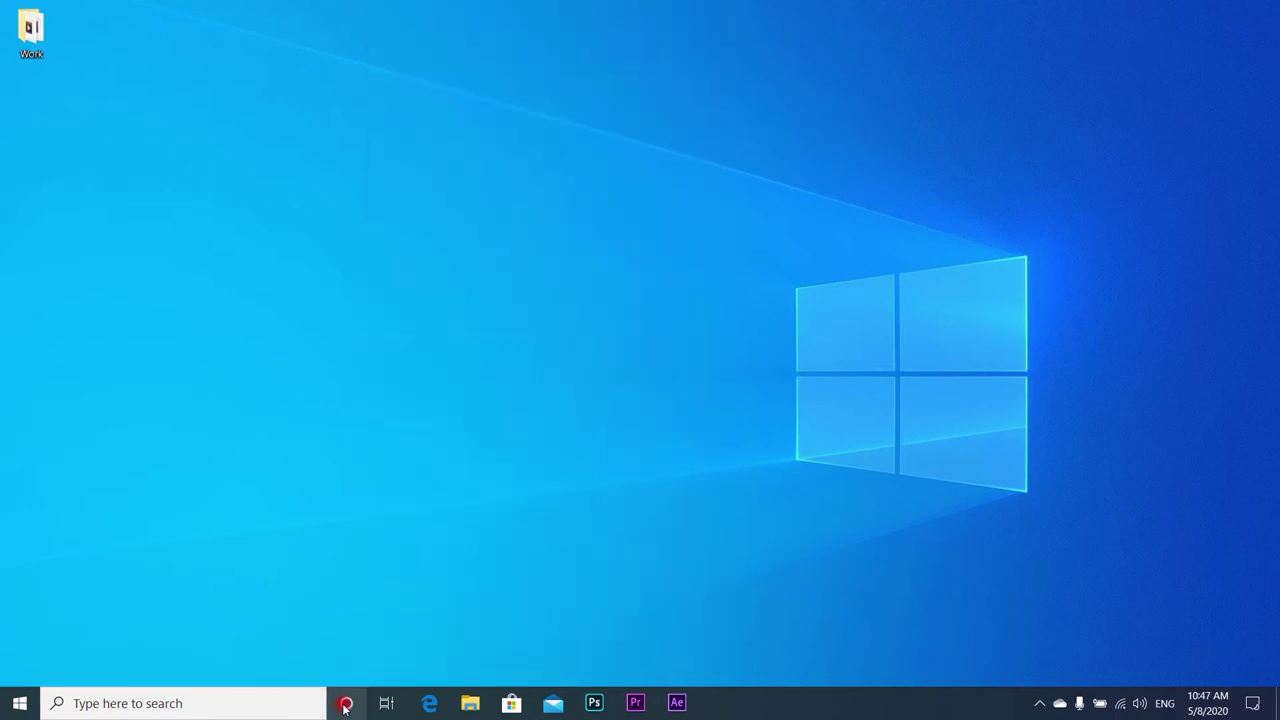
click(345, 703)
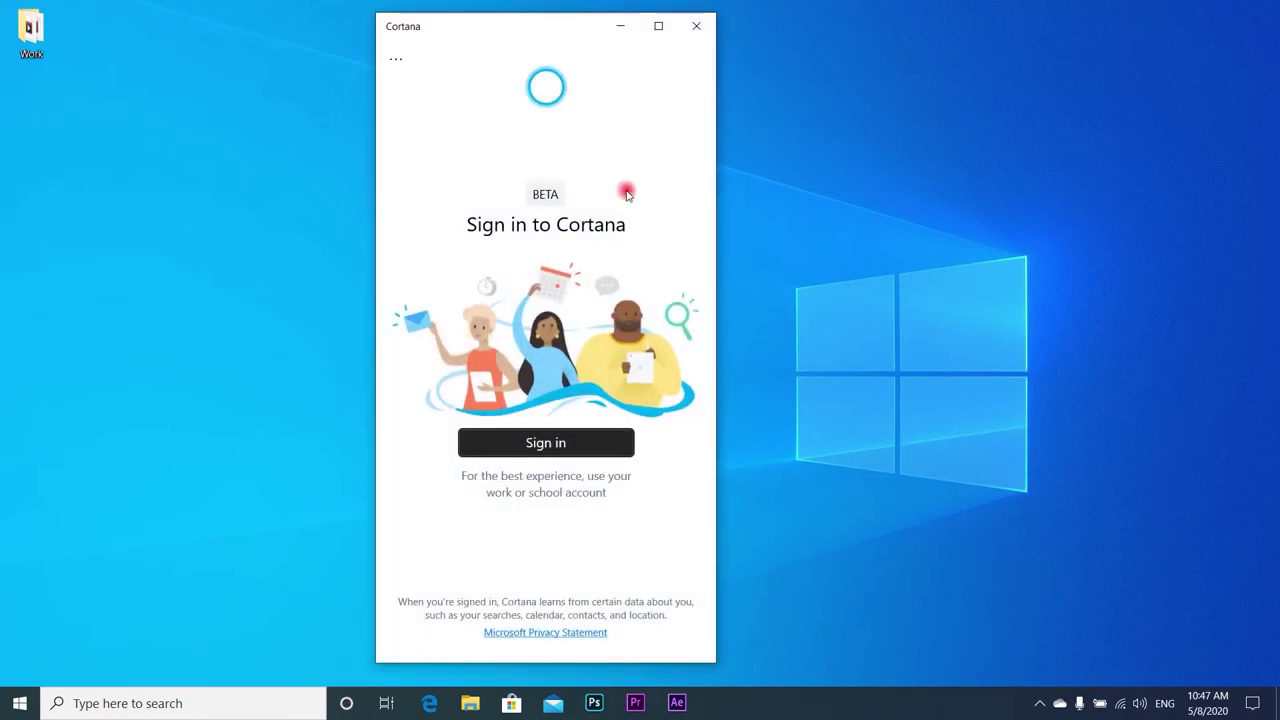
click(656, 25)
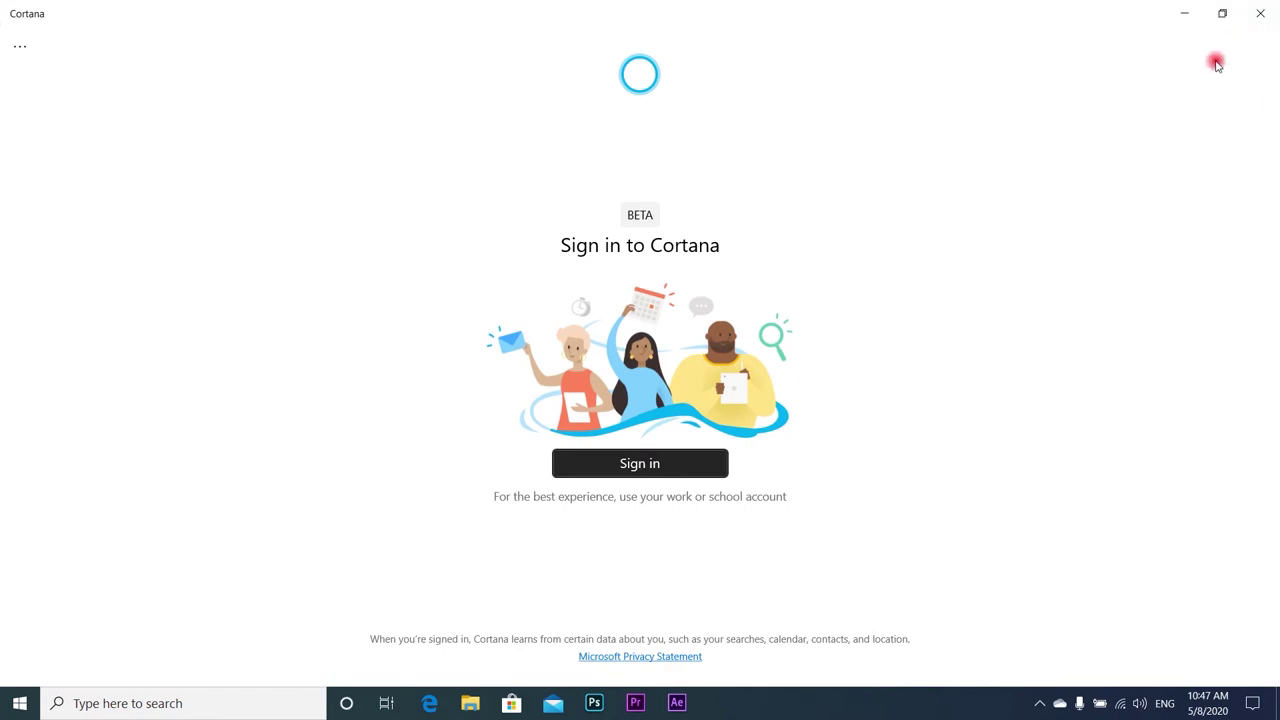
Sign in to Cortana with the suggested Microsoft account, and allow it to access the account's data and personal information
click(690, 464)
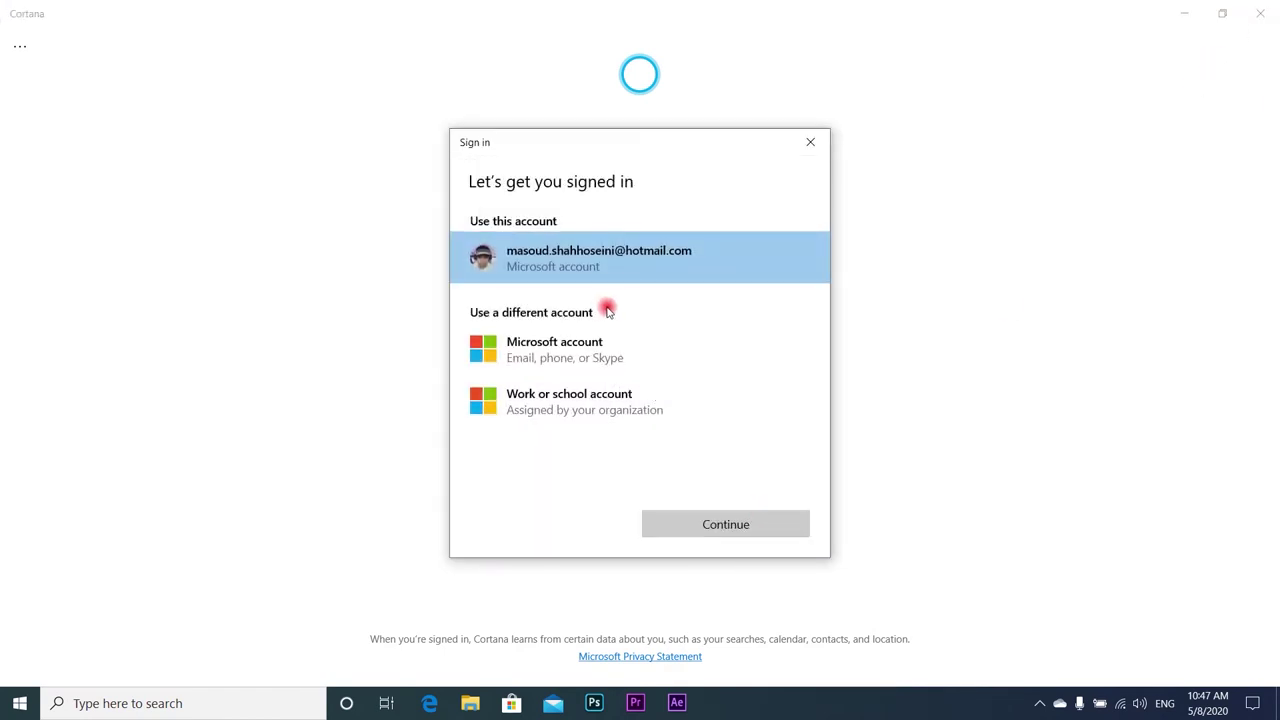
click(778, 524)
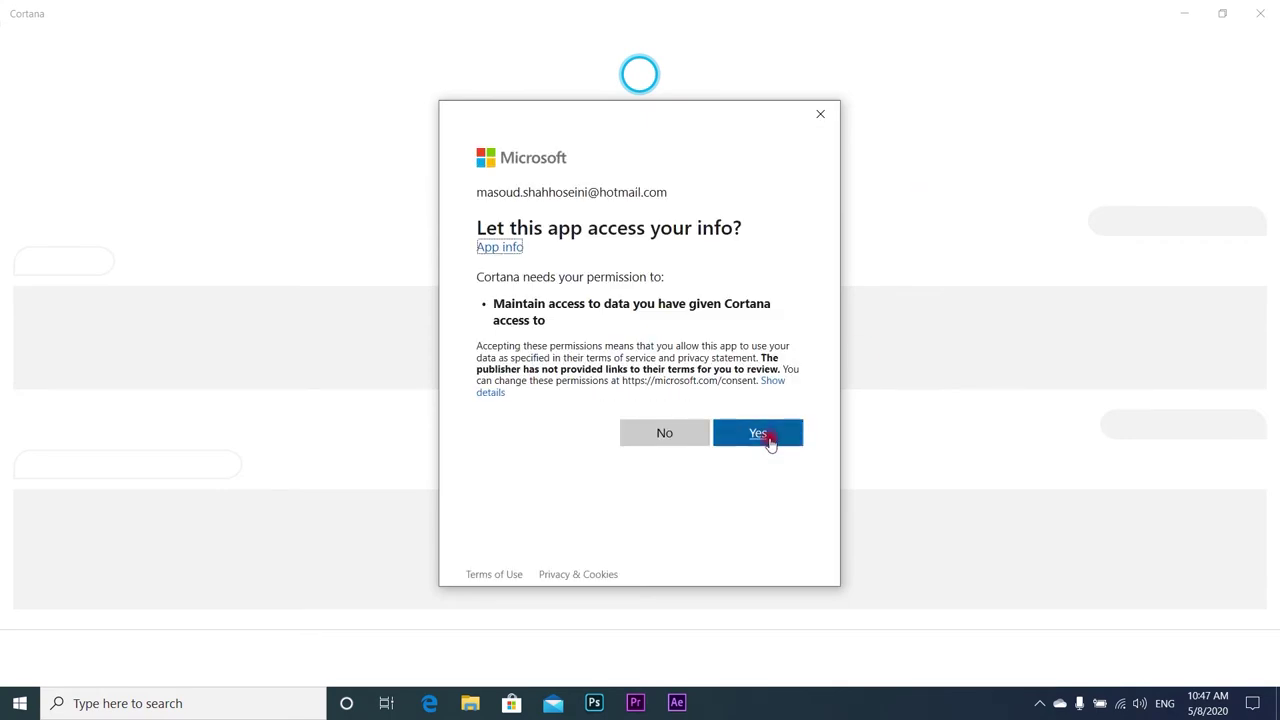
key(Return)
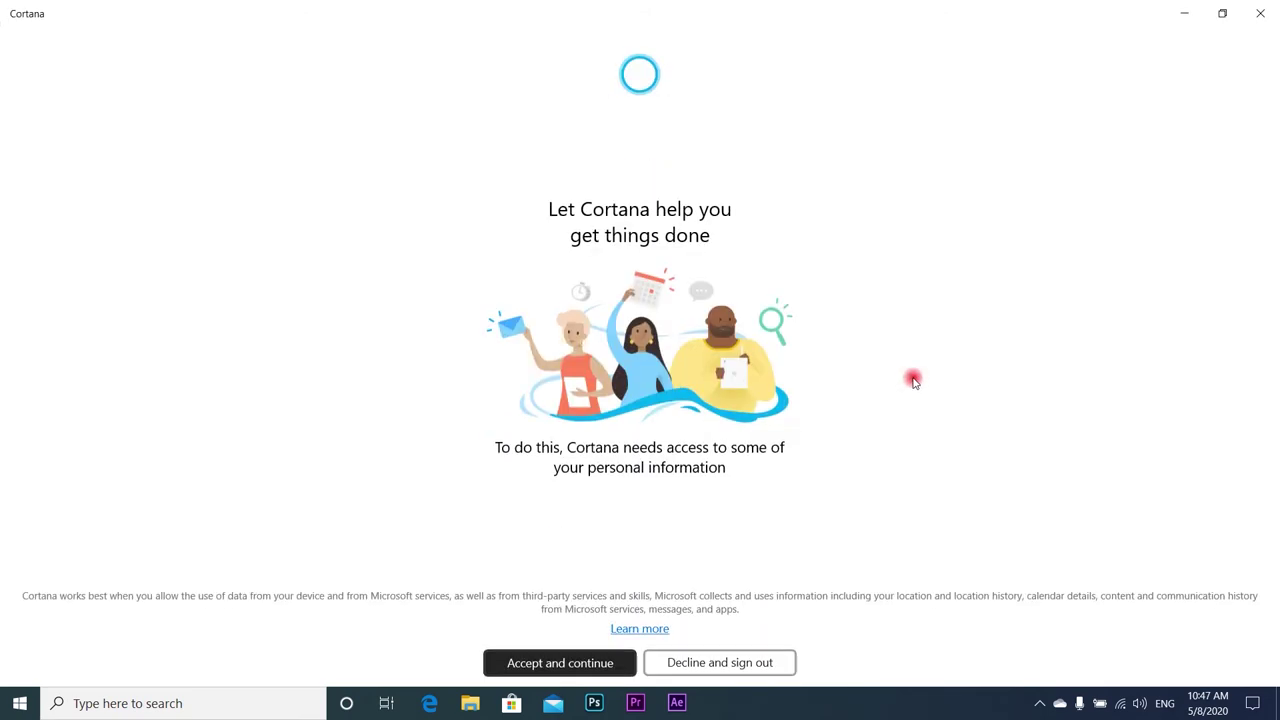
click(605, 663)
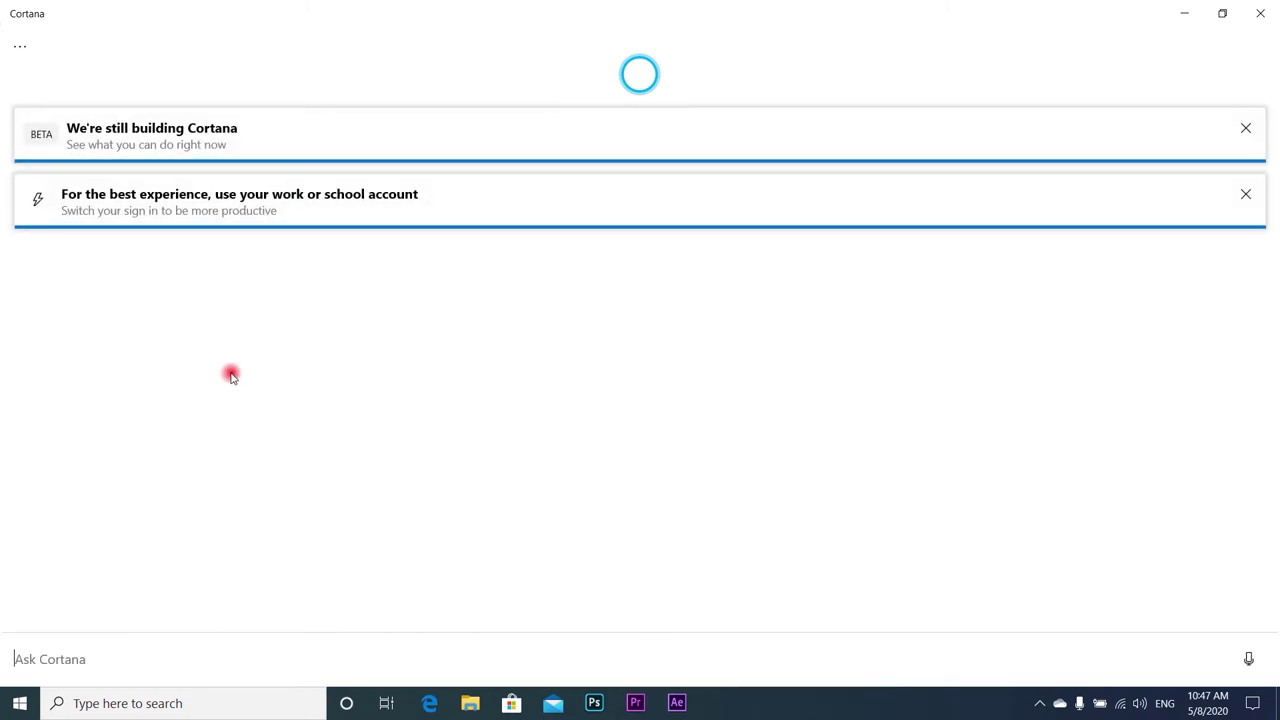
Update Cortana from its About this app page, agree to download and install the updates, and minimize the window
click(157, 130)
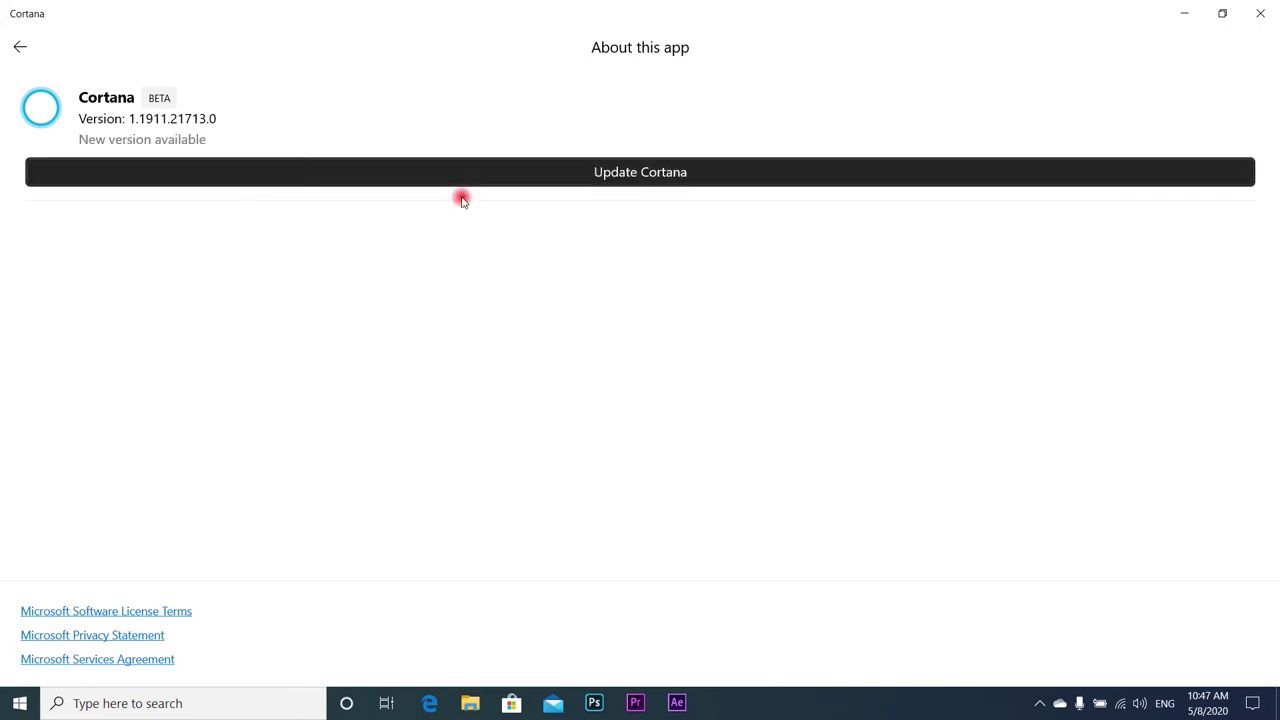
click(641, 178)
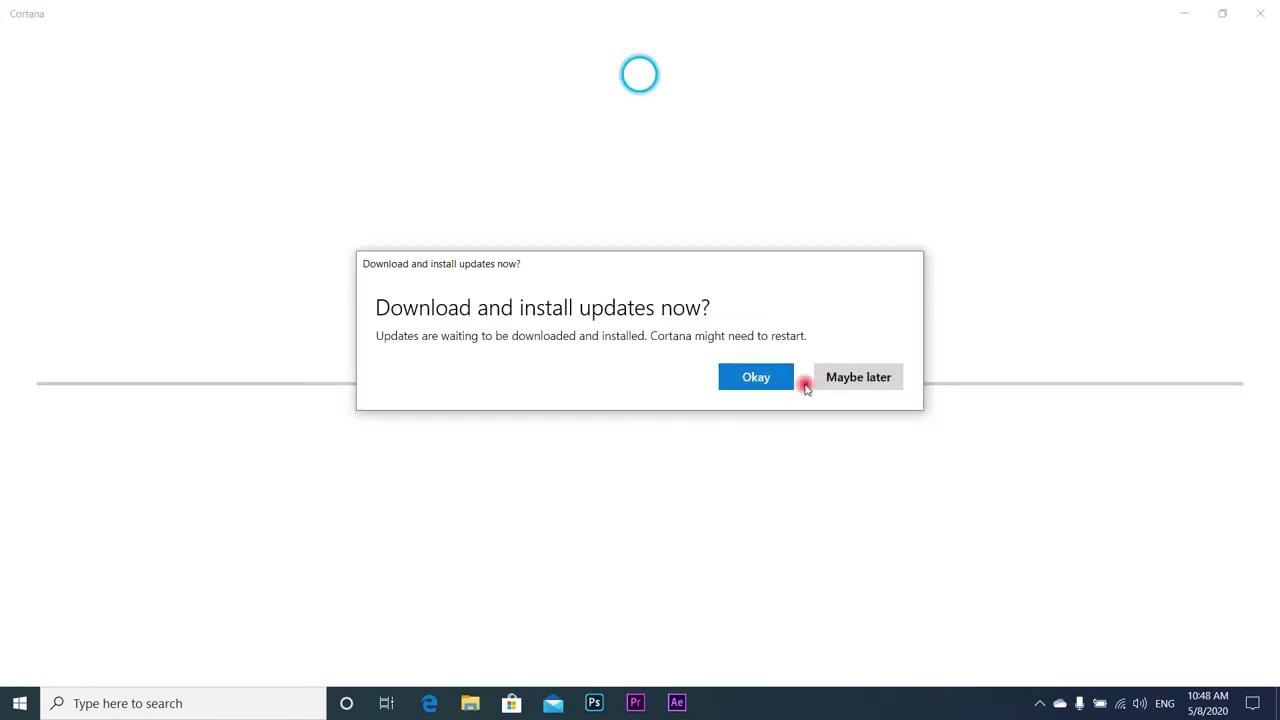
click(776, 379)
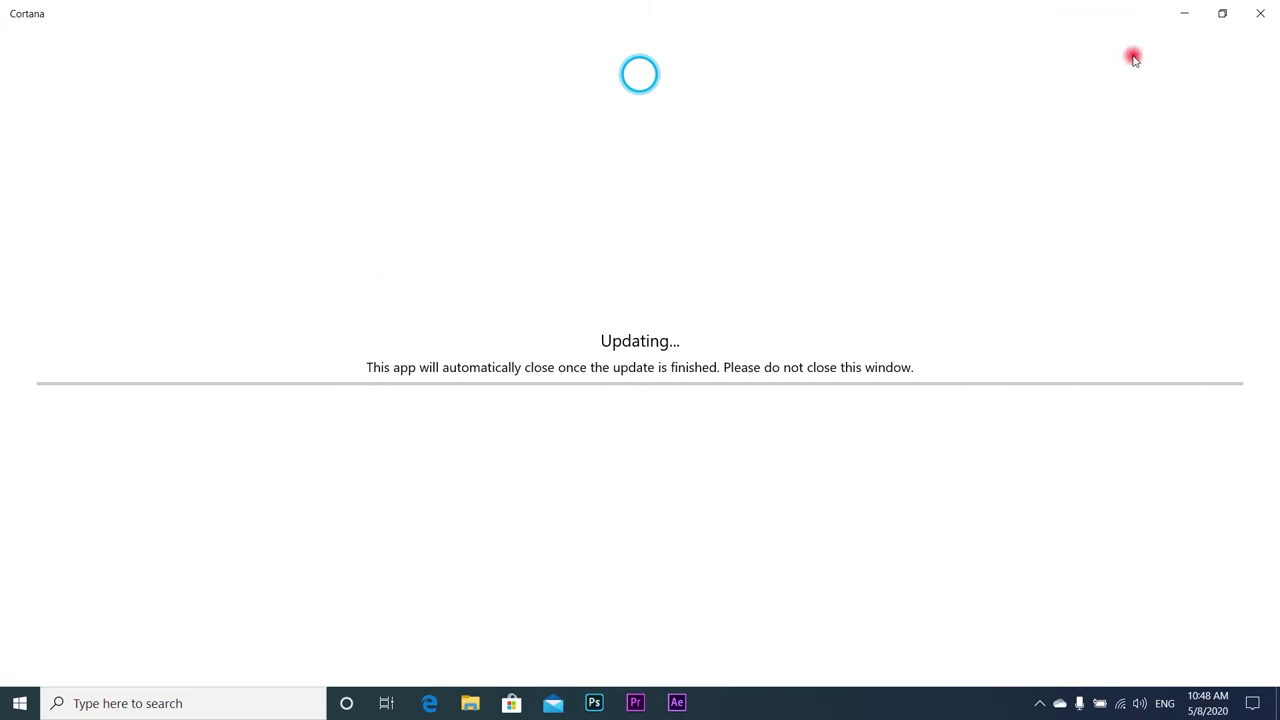
click(1184, 13)
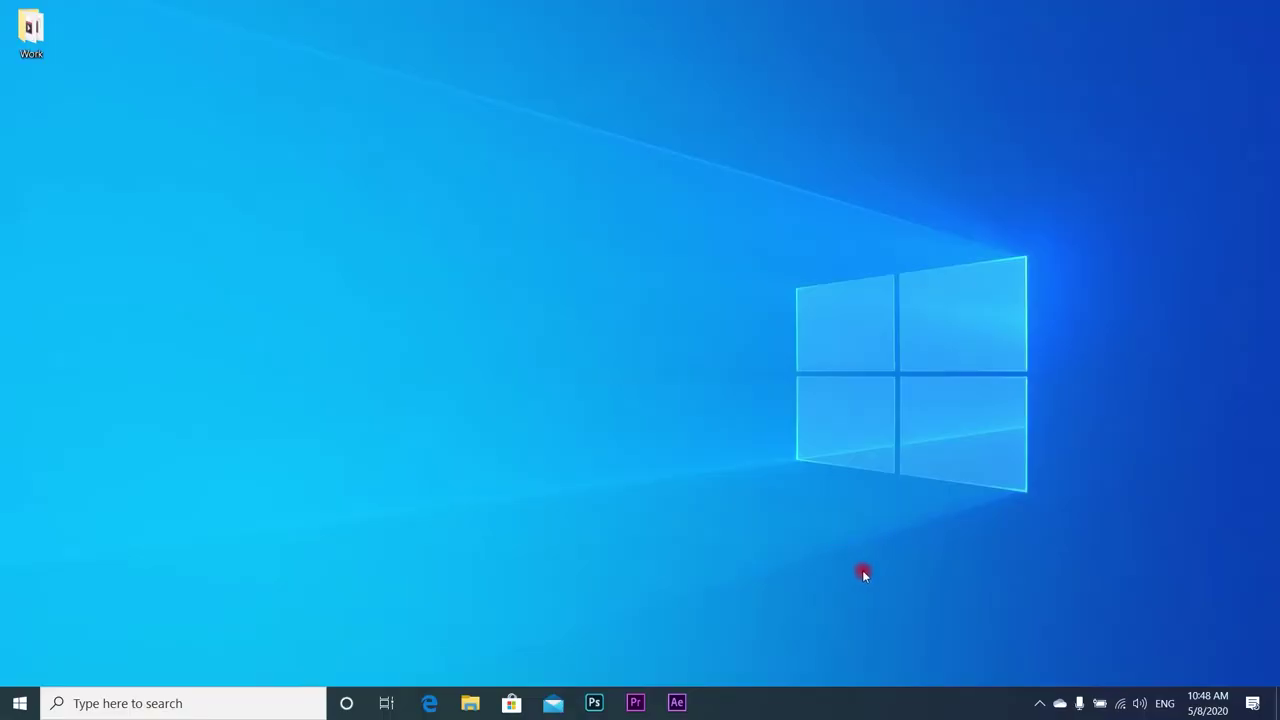
Open Task Manager, move its window toward the upper middle of the desktop, and show its Performance page
right_click(813, 708)
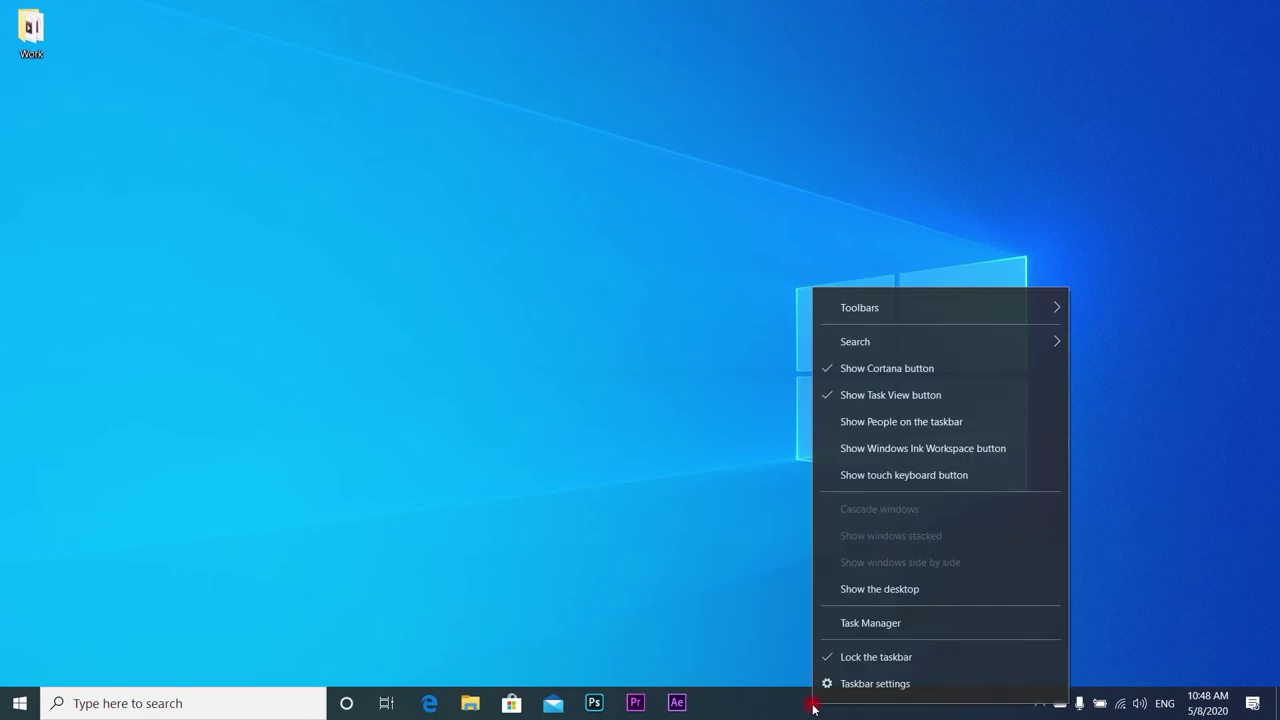
click(866, 624)
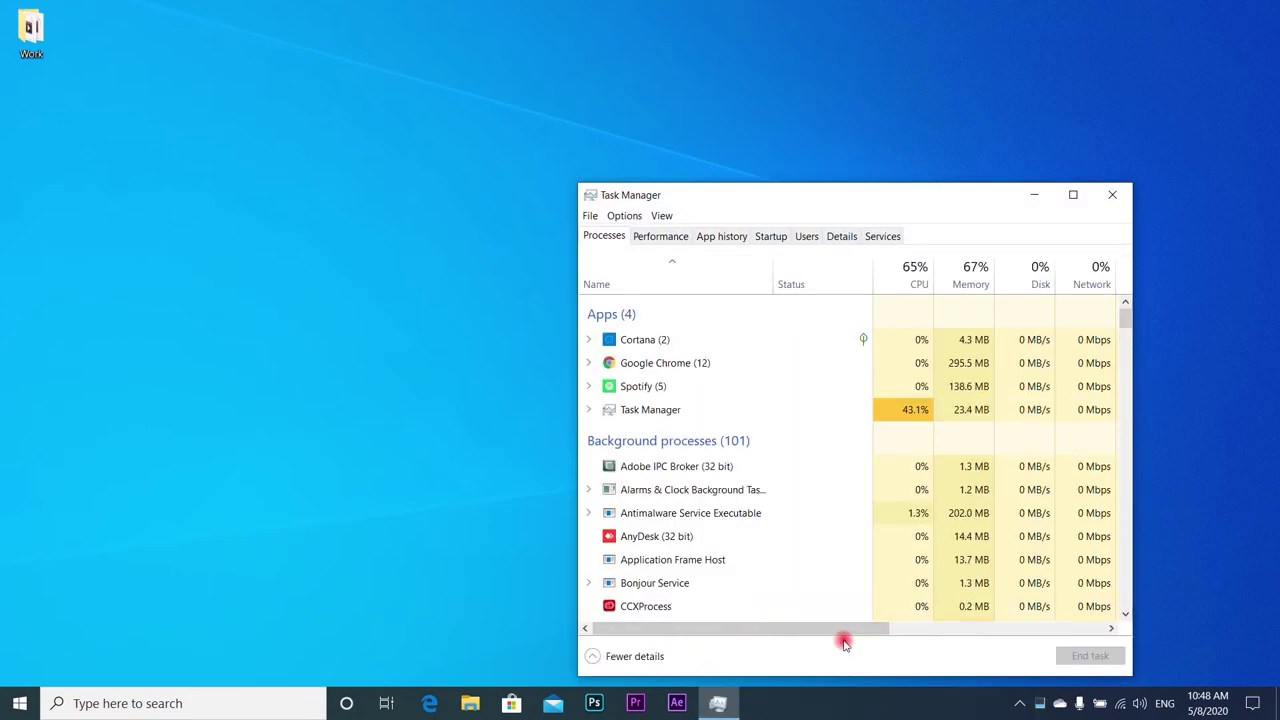
drag(933, 200, 671, 100)
key(ctrl+Tab)
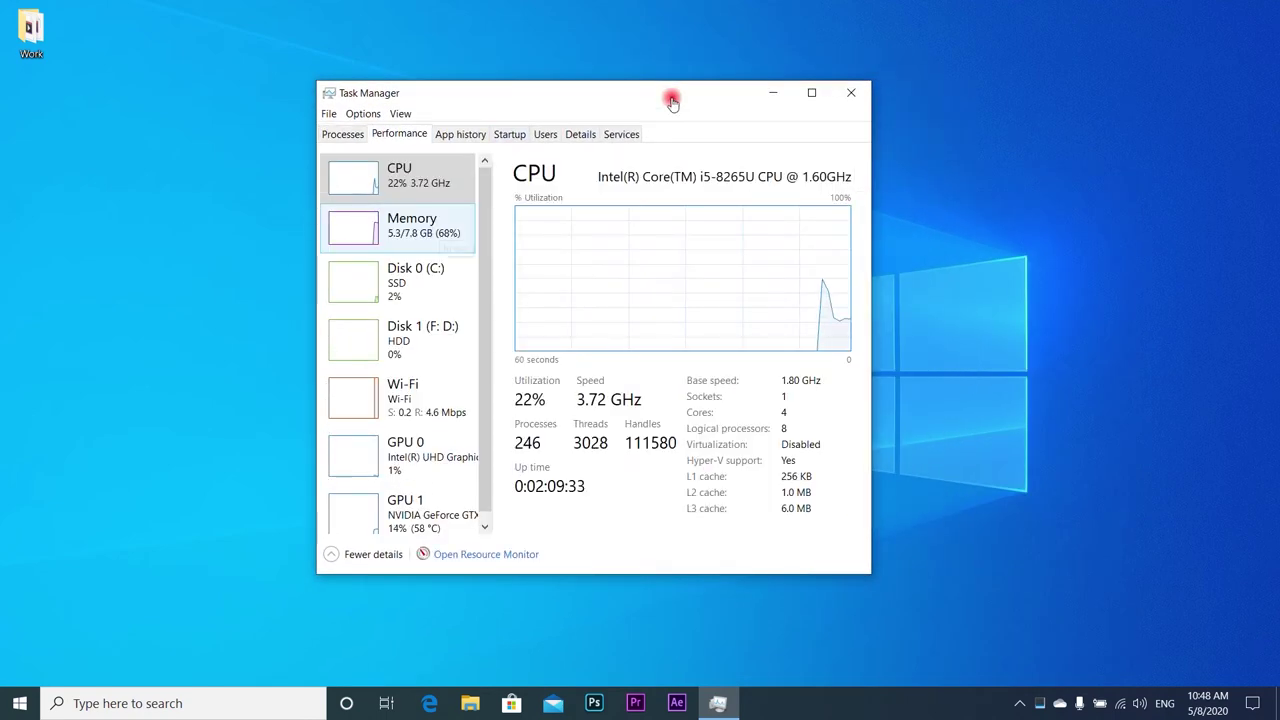
Minimize the Task Manager window, bring it back up, and maximize it
click(773, 92)
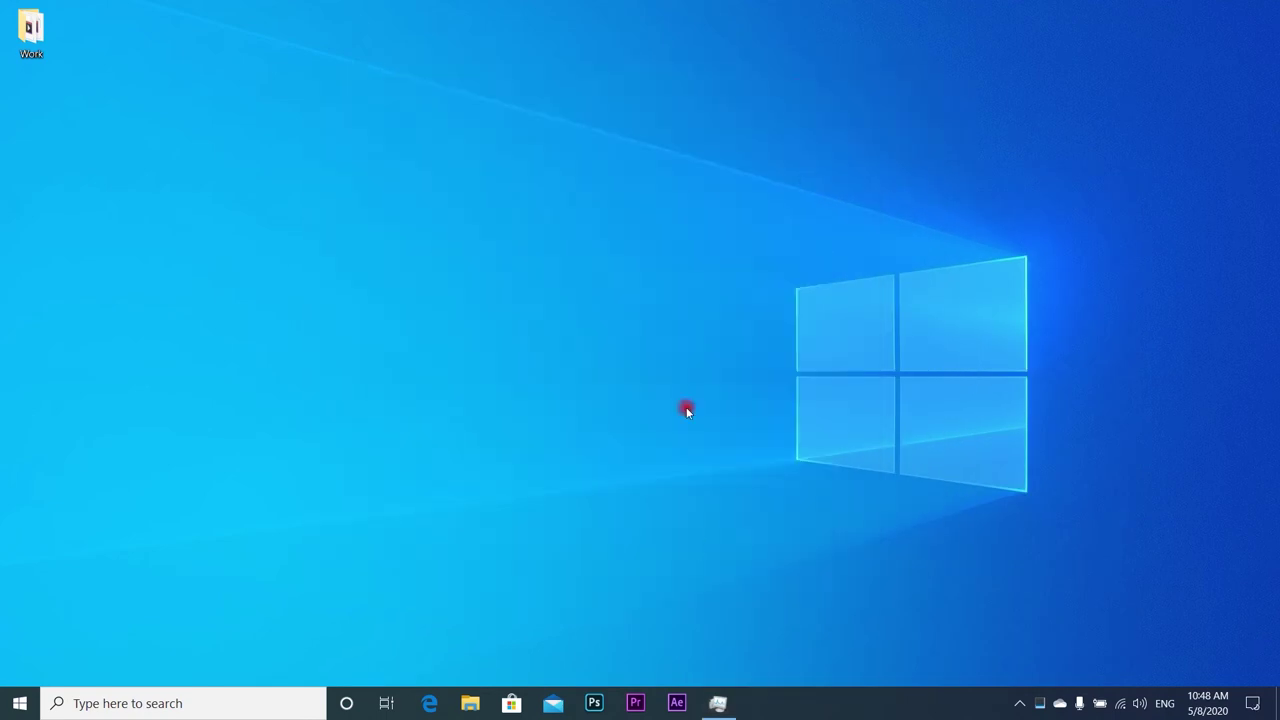
click(720, 704)
click(811, 92)
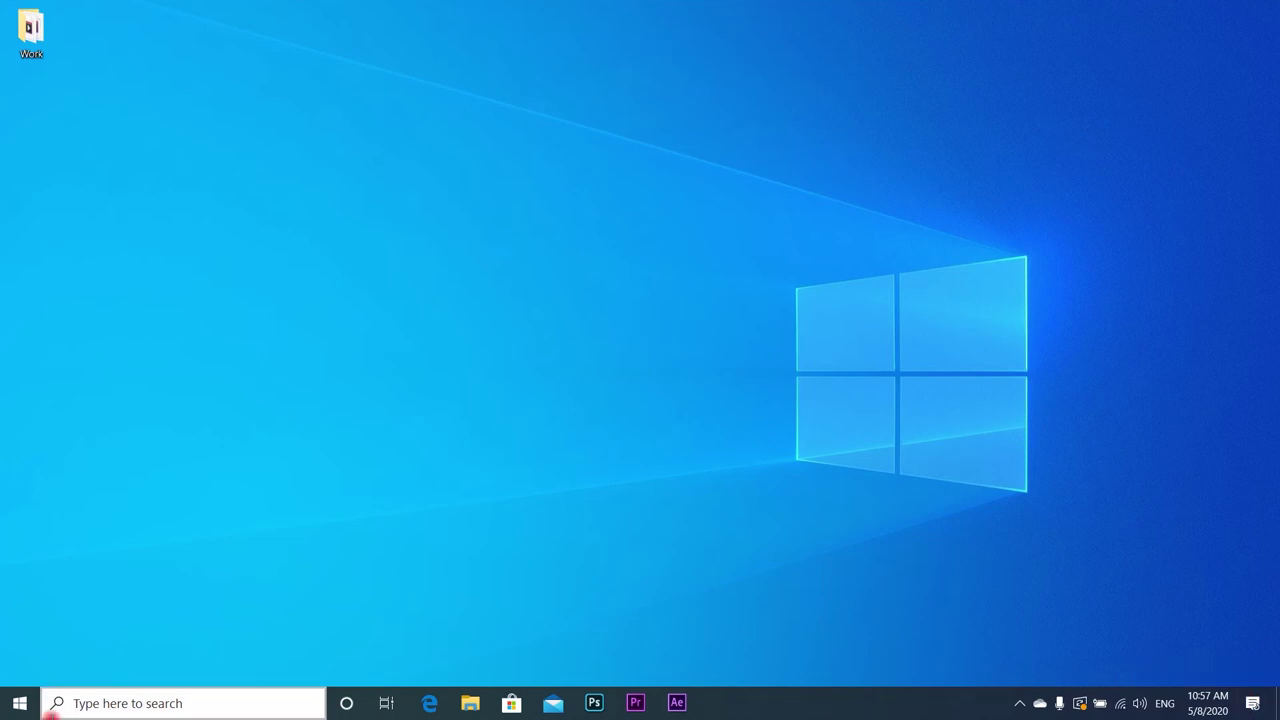
Open Windows Update's advanced options in Settings, and continue to Delivery Optimization's advanced options to view the absolute bandwidth limits for downloads
key(super)
click(30, 626)
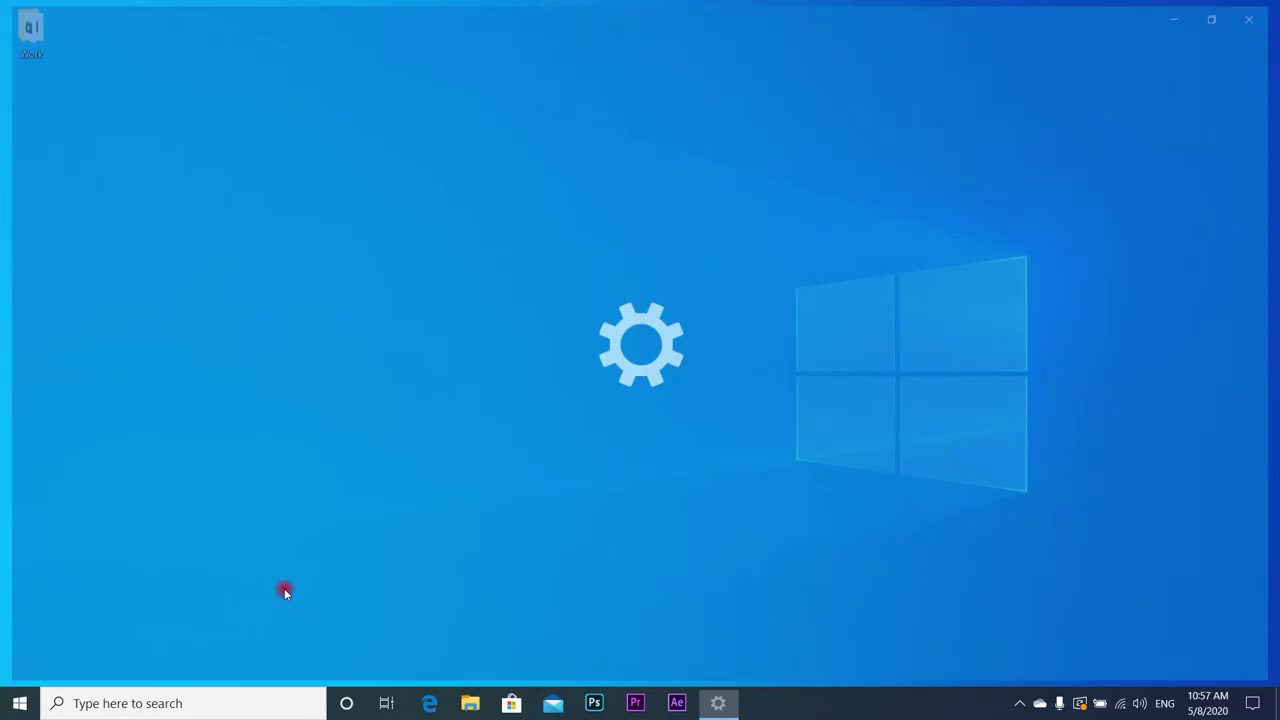
click(679, 404)
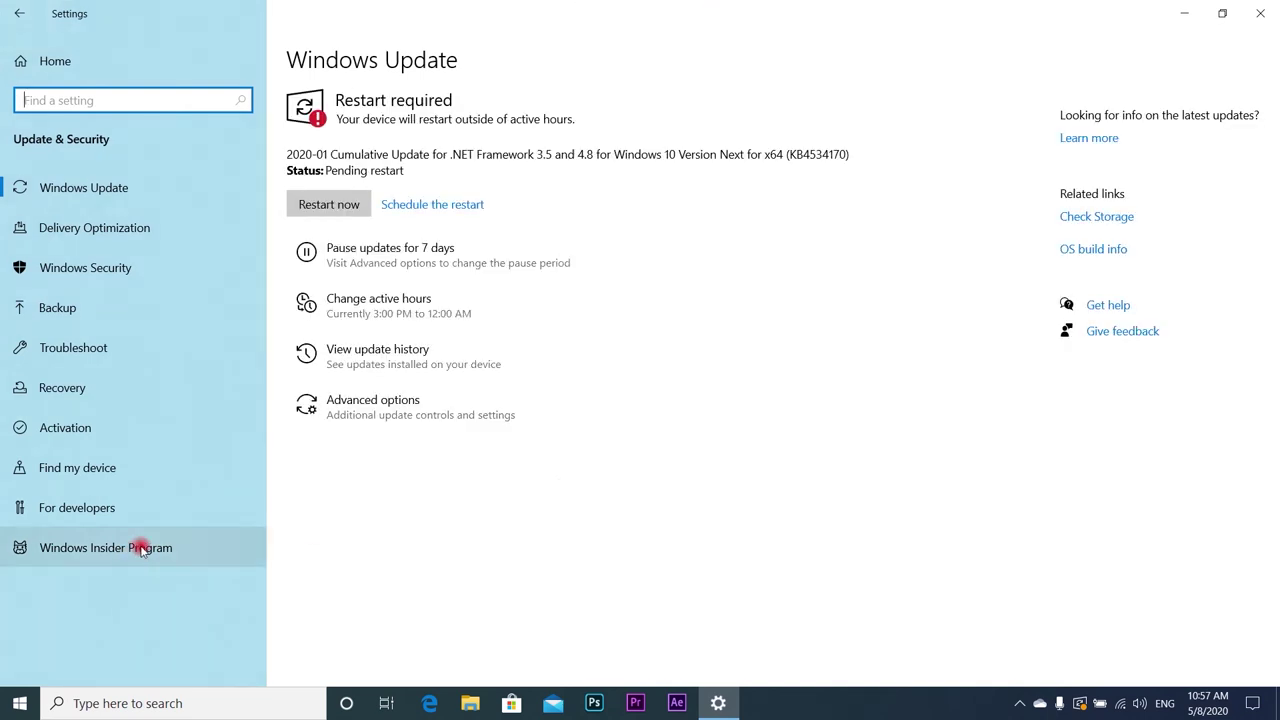
click(368, 410)
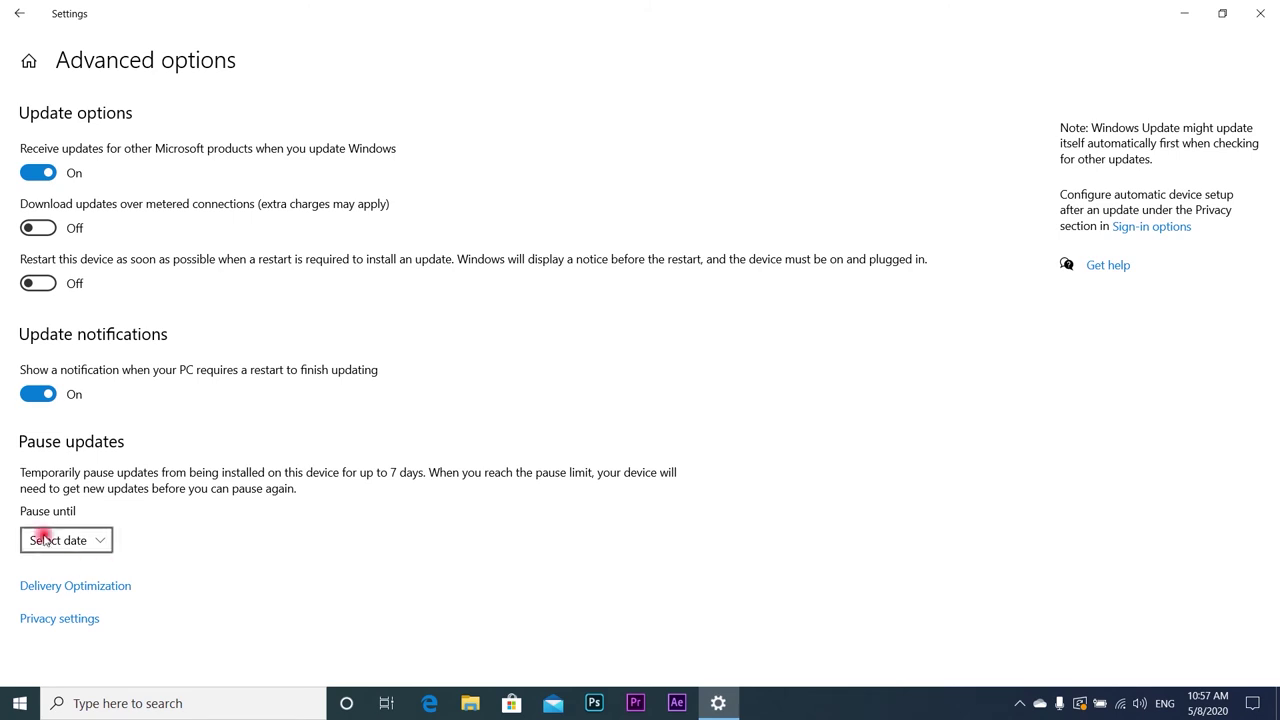
click(52, 590)
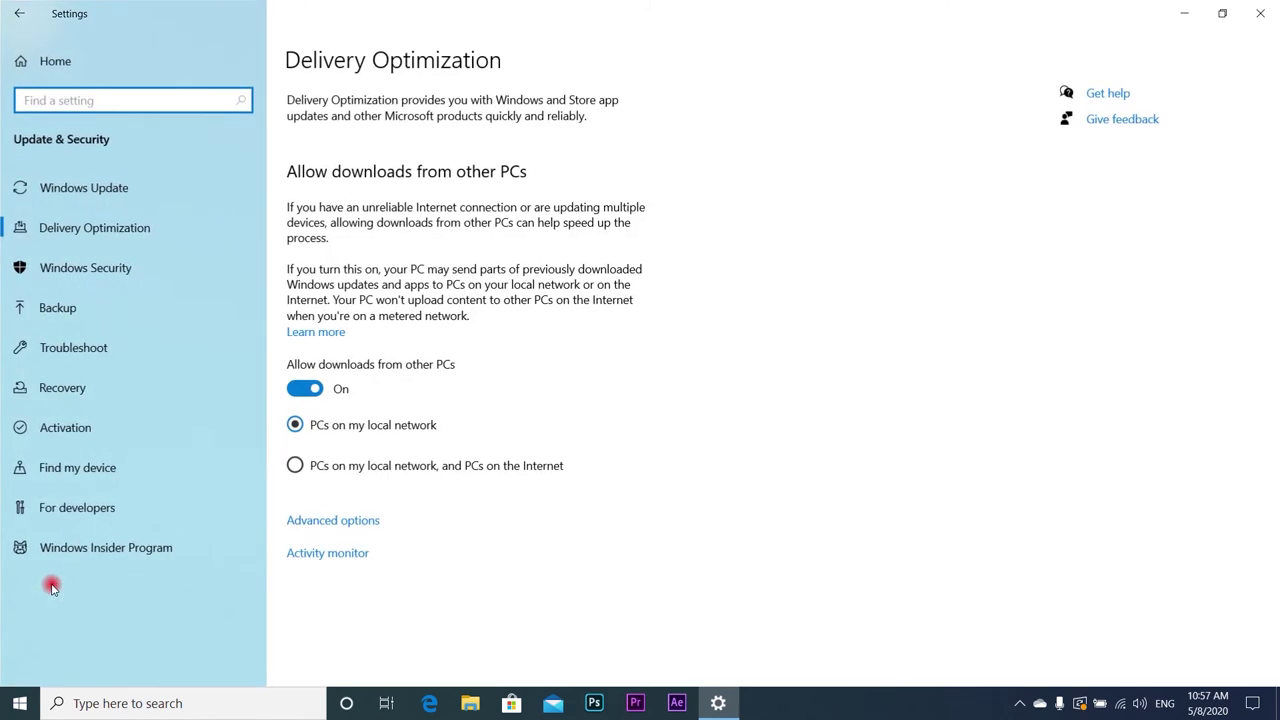
click(315, 520)
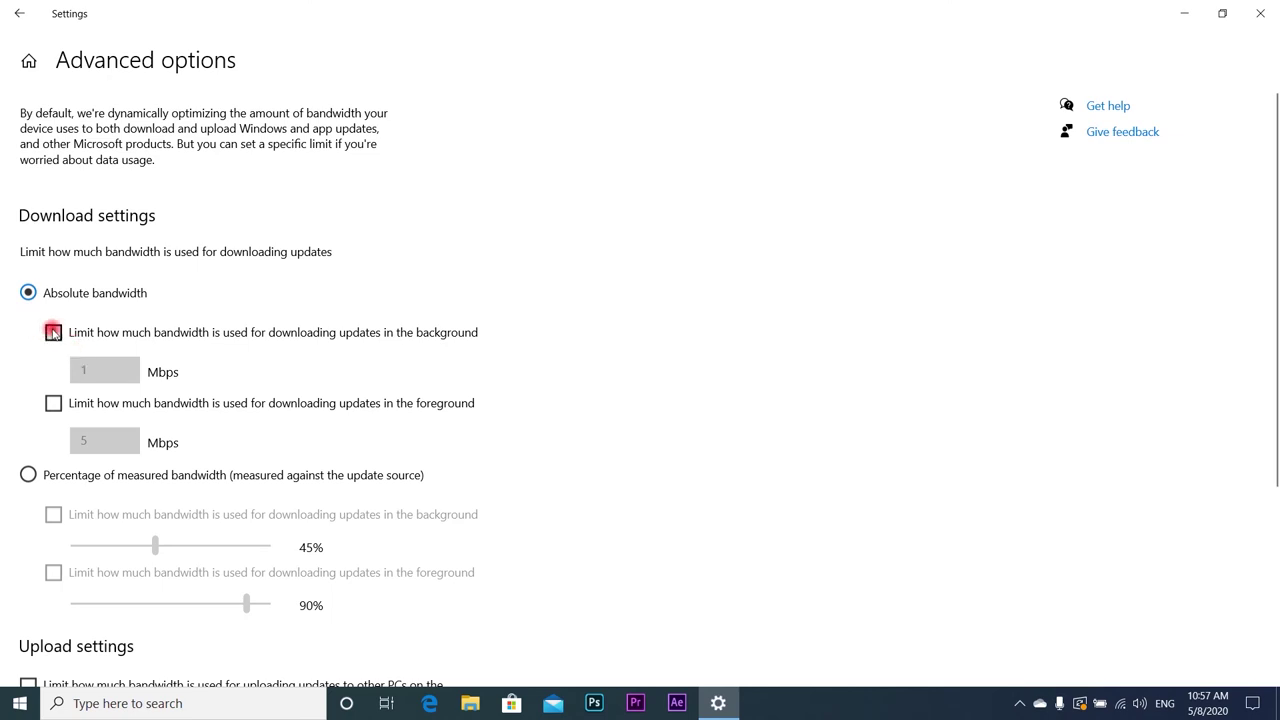
mouse_move(53, 332)
mouse_down()
mouse_move(86, 371)
mouse_move(169, 391)
mouse_move(420, 354)
mouse_move(235, 364)
mouse_move(463, 372)
mouse_move(446, 408)
mouse_move(226, 431)
mouse_up()
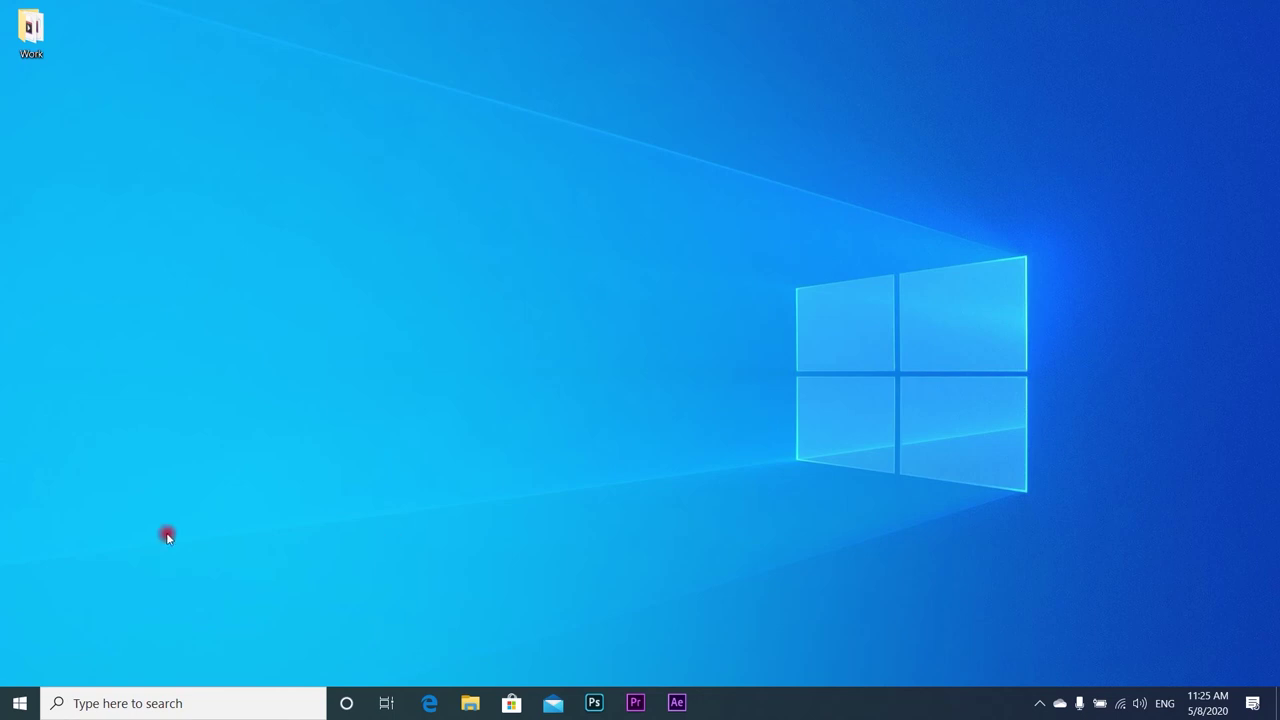
Search Windows for "opti", open Manage optional features, and look through the list of installed features
click(183, 703)
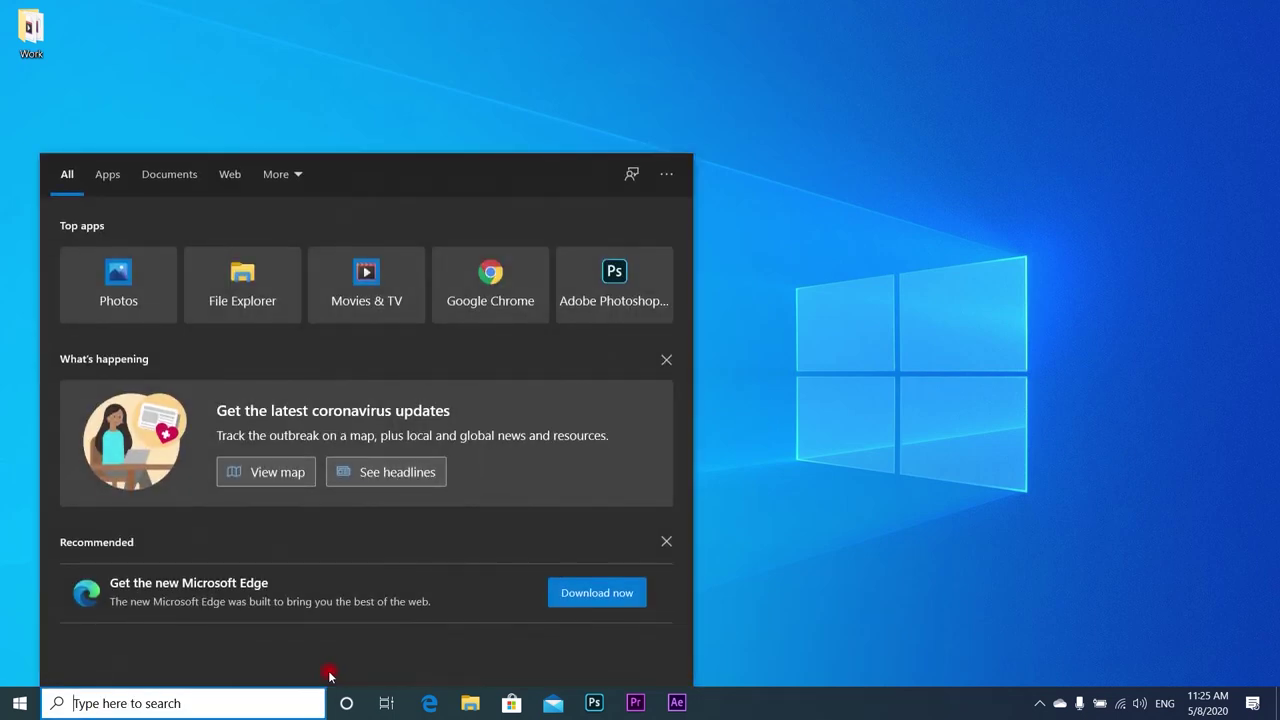
text(opti)
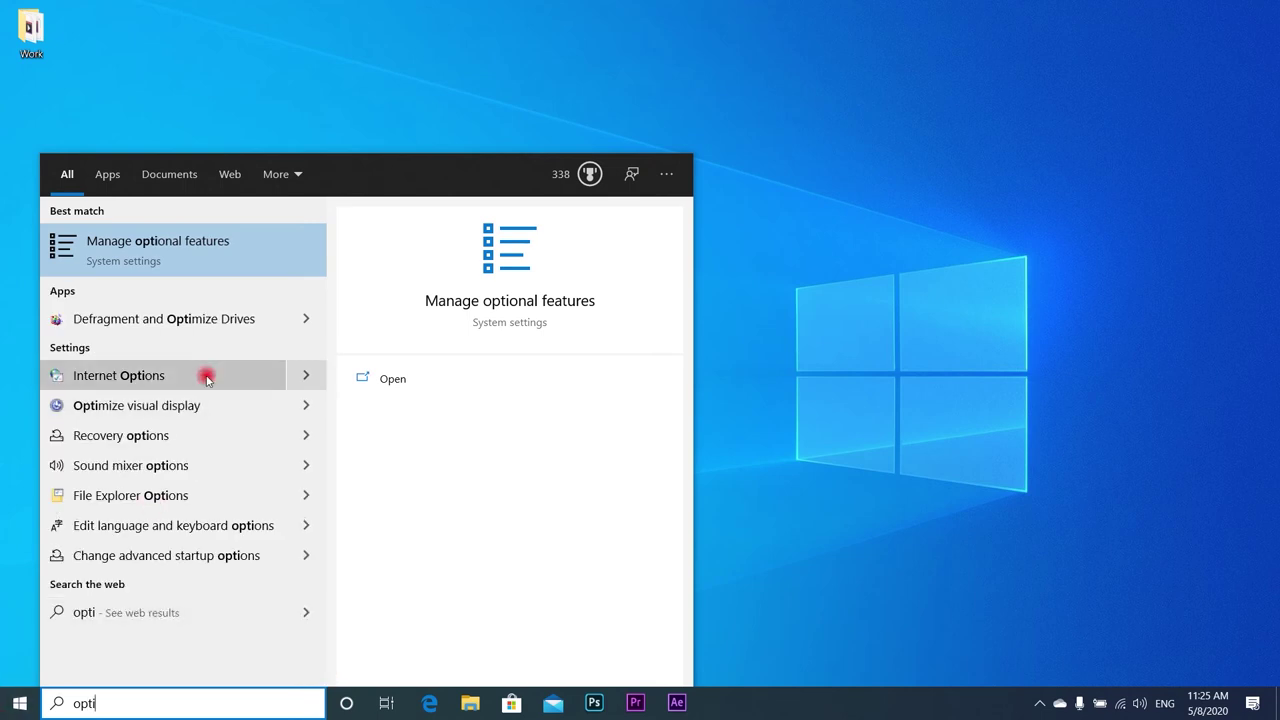
click(209, 256)
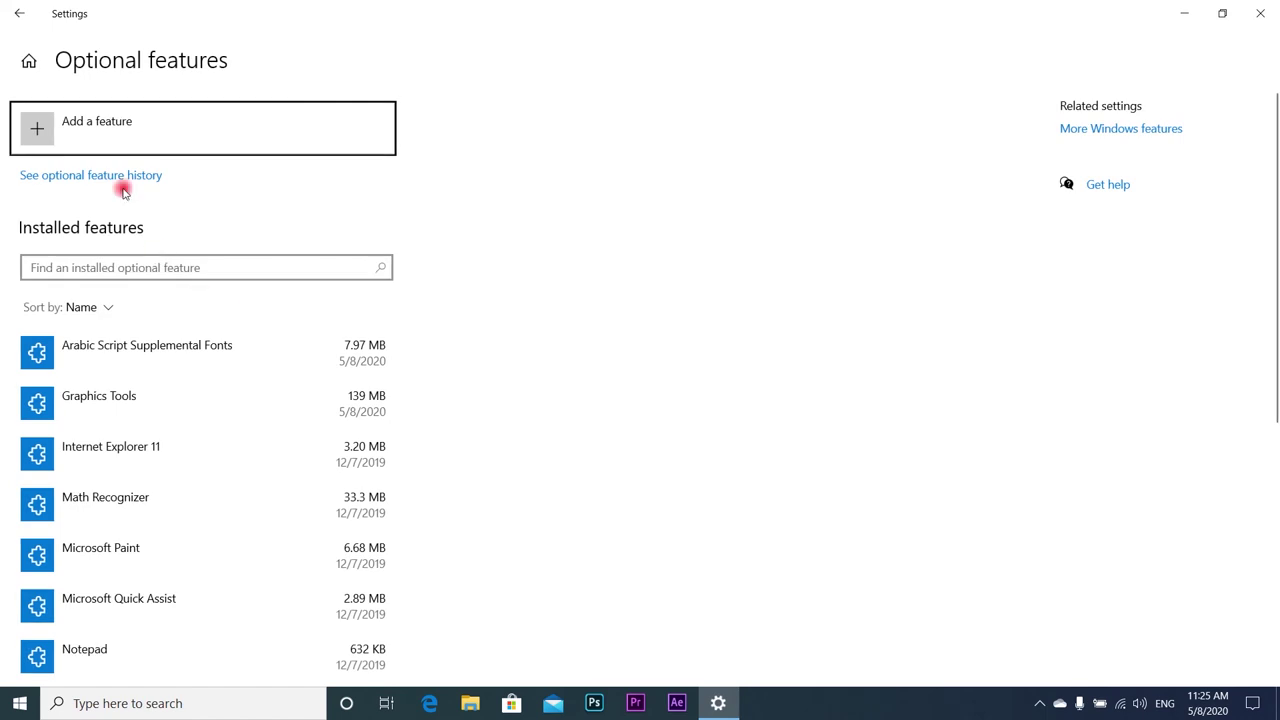
scroll(148, 390, down, 3)
scroll(148, 390, down, 1)
scroll(77, 508, up, 5)
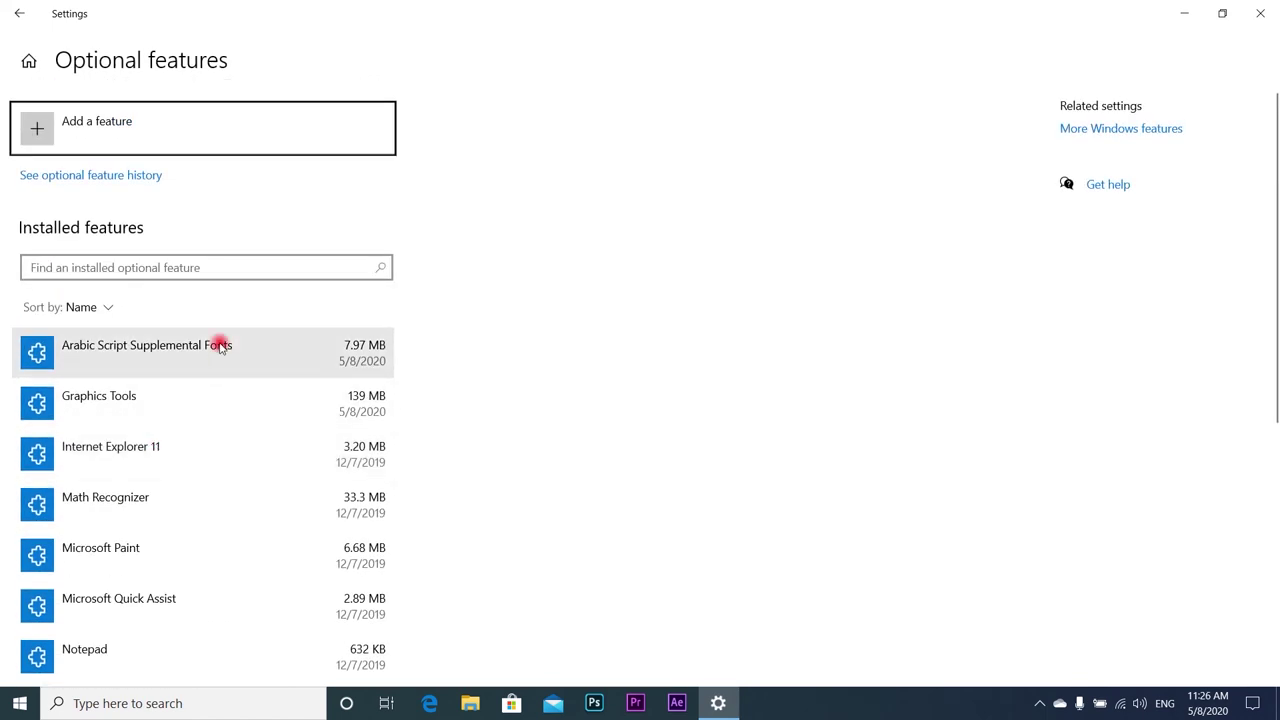
Browse the optional features available to add, and close the list without installing any
click(40, 131)
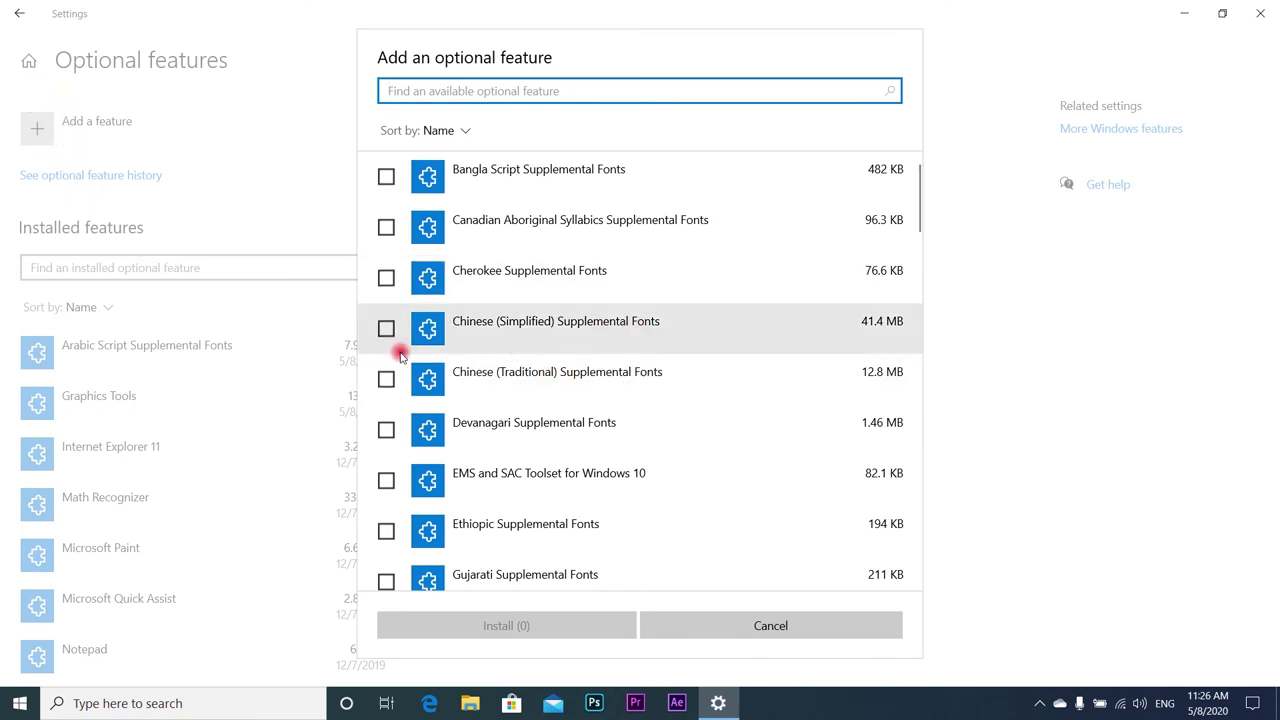
scroll(600, 400, down, 2)
scroll(651, 374, down, 2)
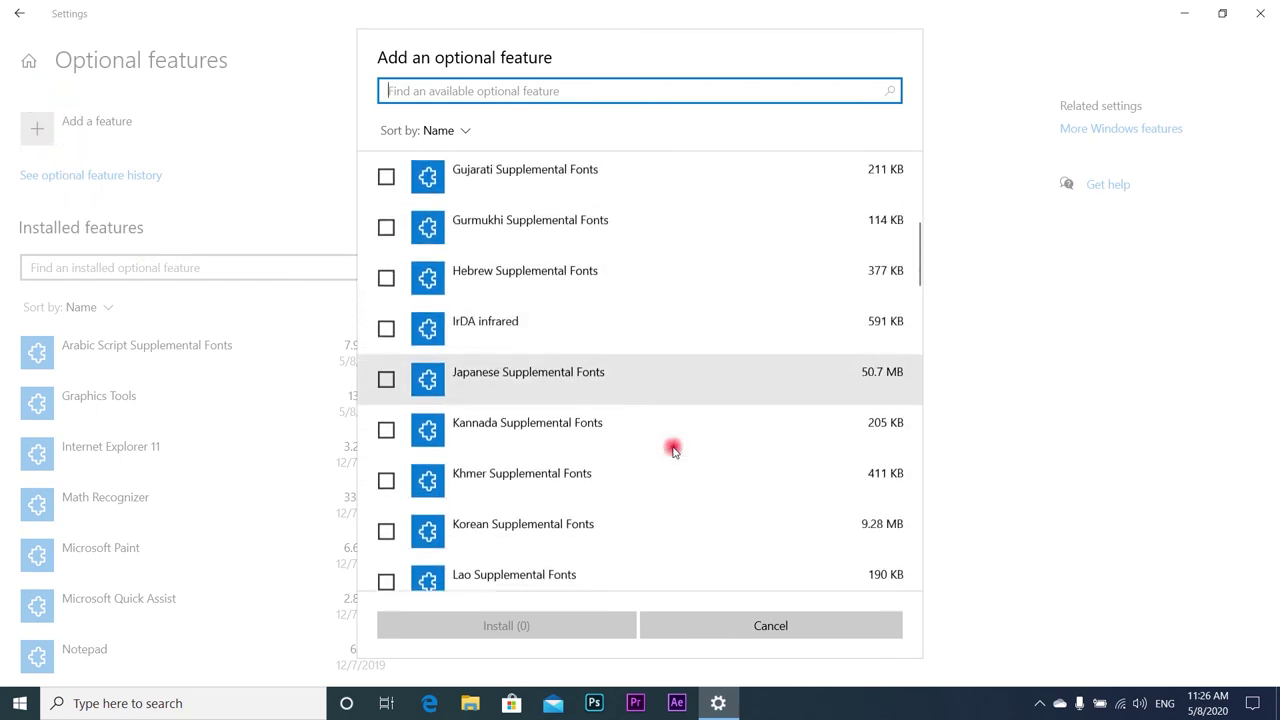
scroll(661, 454, up, 2)
scroll(661, 454, up, 2)
scroll(634, 437, down, 7)
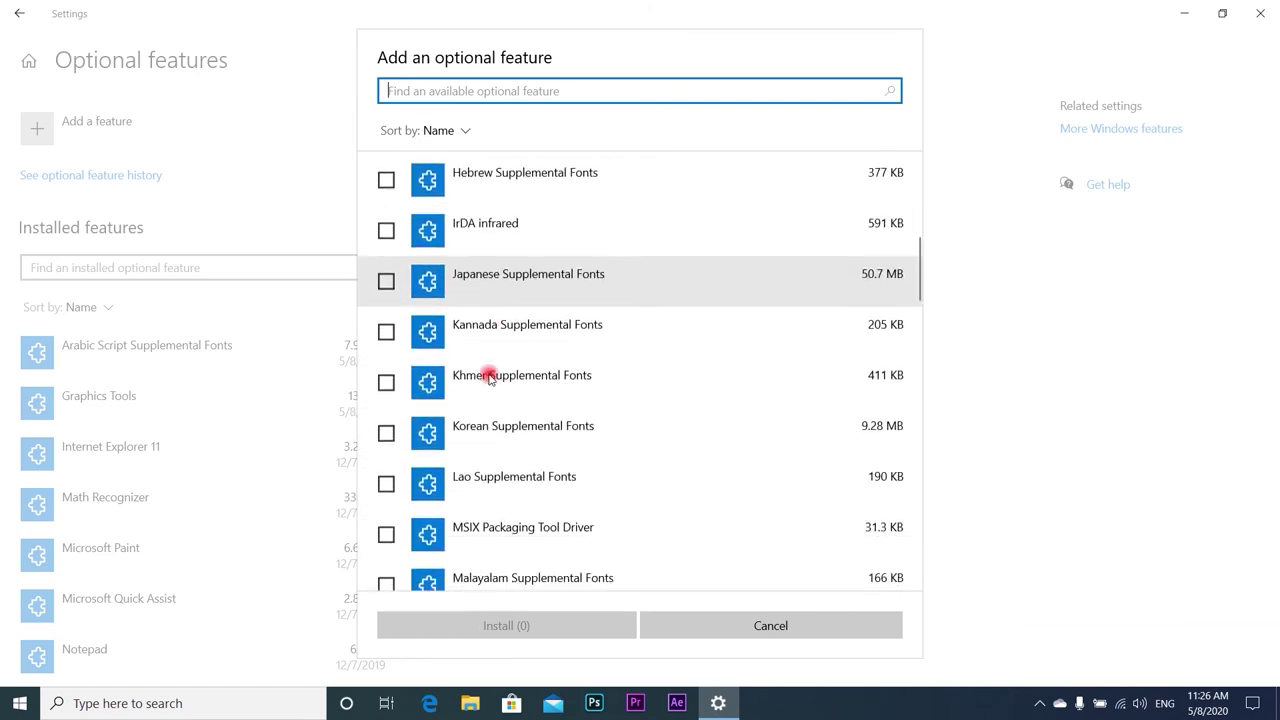
scroll(510, 400, down, 5)
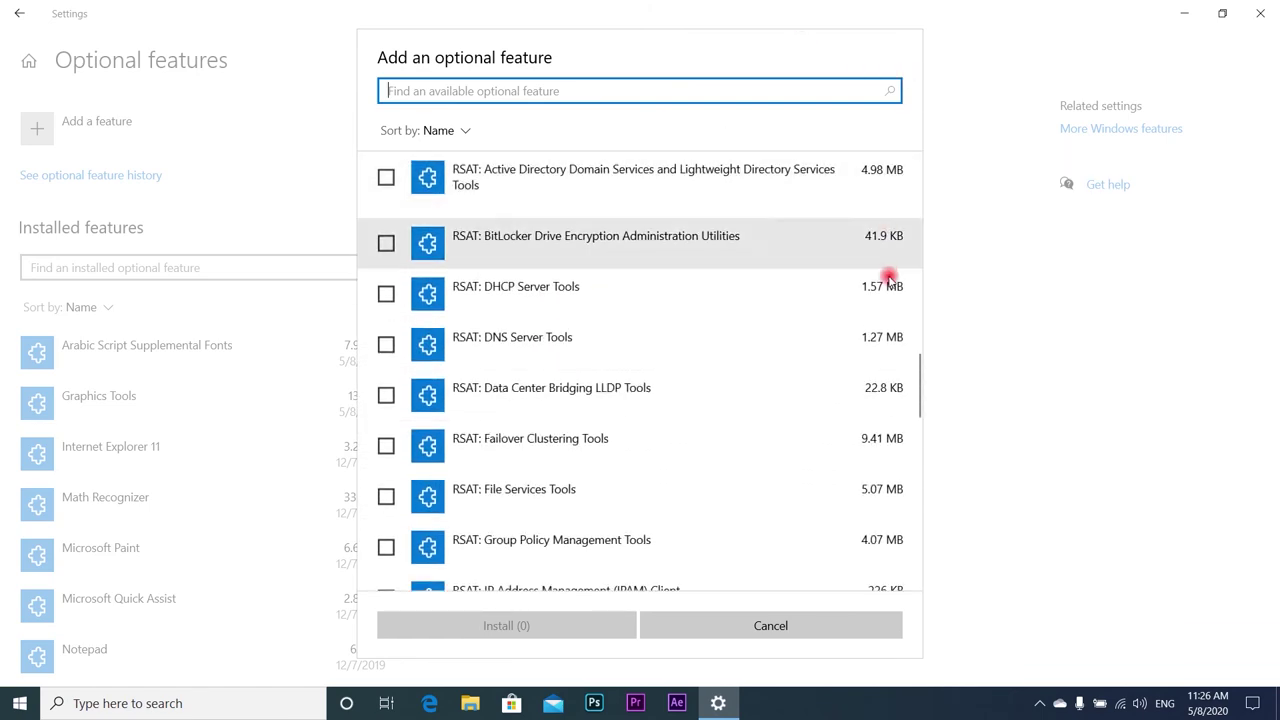
click(809, 628)
Look through the installed optional features and expand the details of Graphics Tools
scroll(190, 425, down, 5)
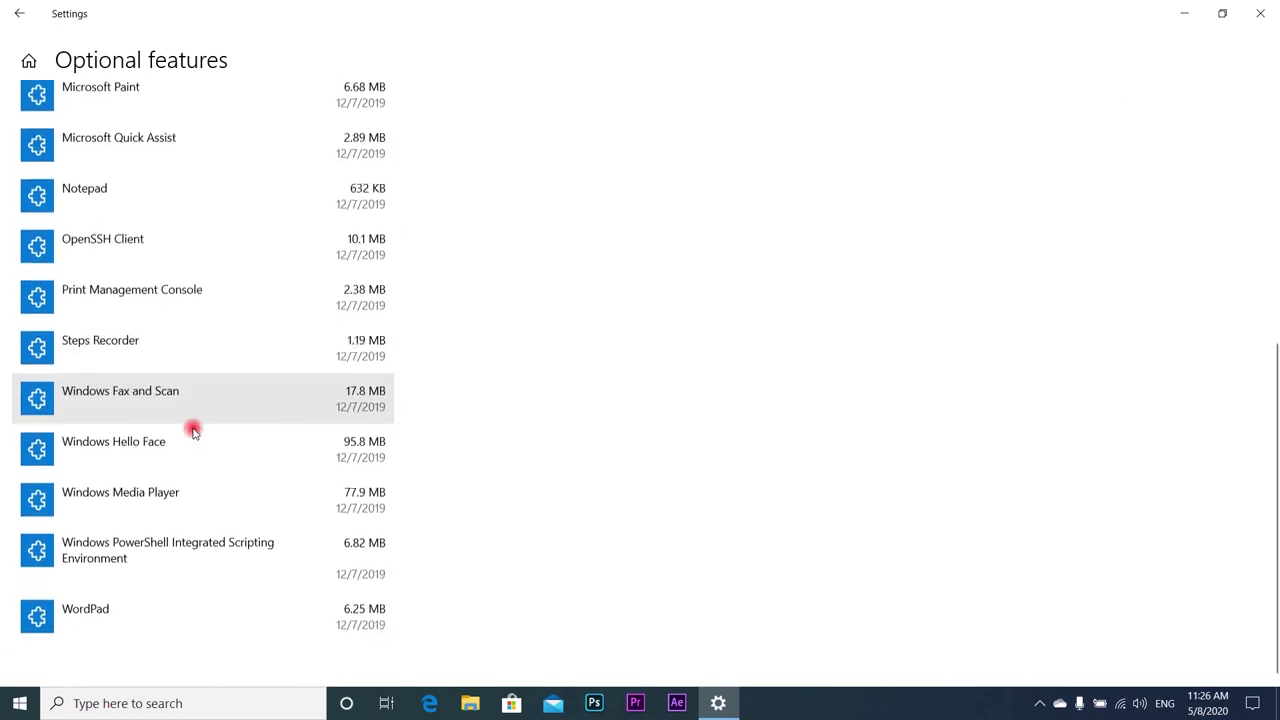
scroll(186, 580, up, 4)
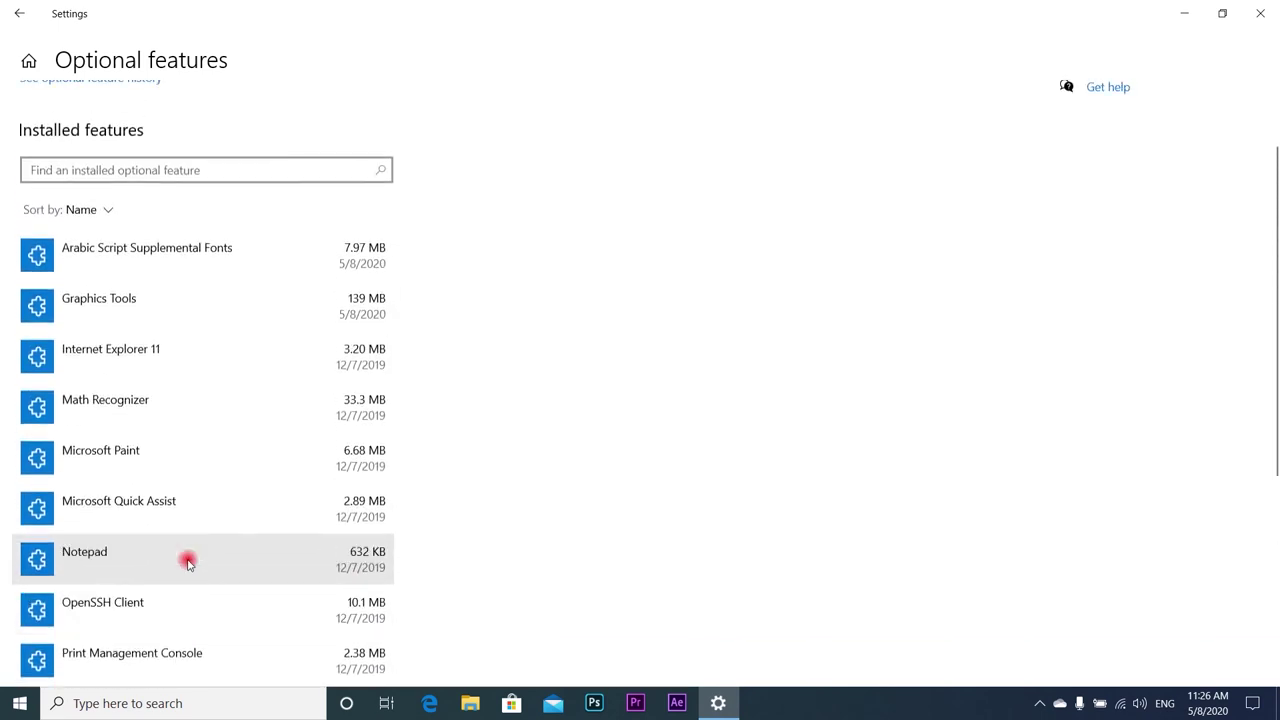
click(178, 310)
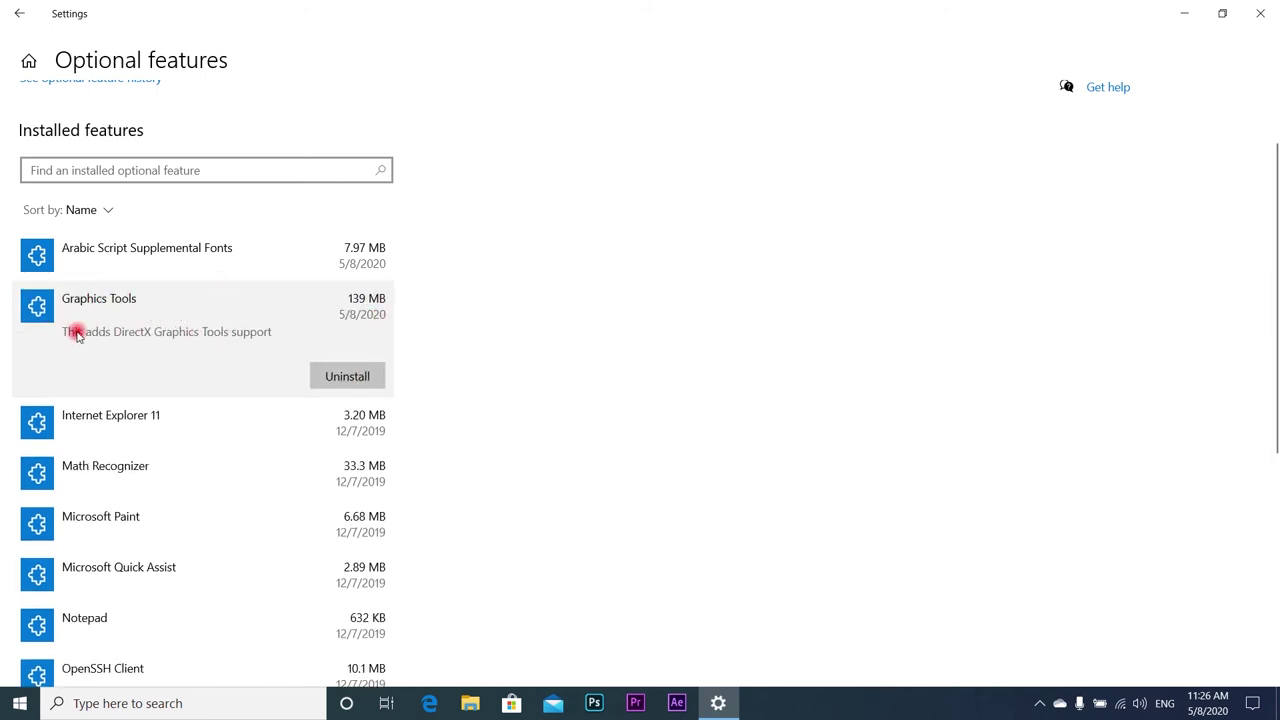
Search Windows for "graphic tools", and dismiss the search results
click(107, 704)
text(g)
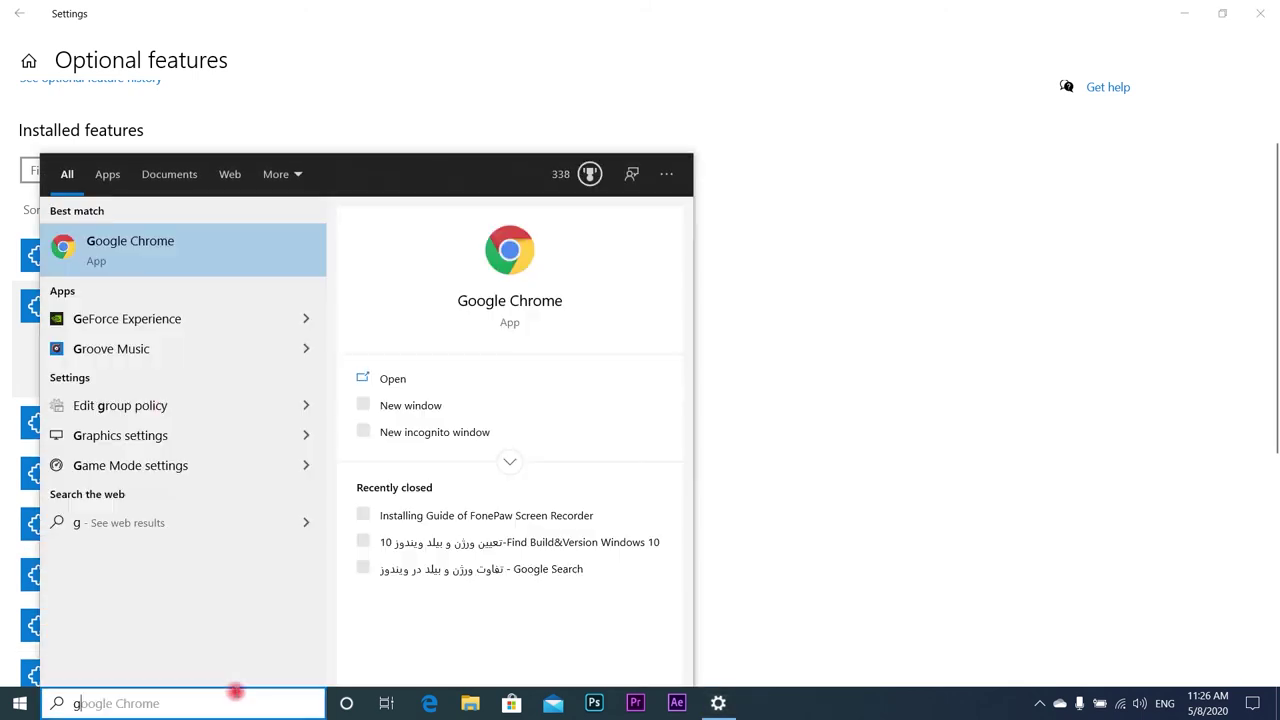
text(raphi)
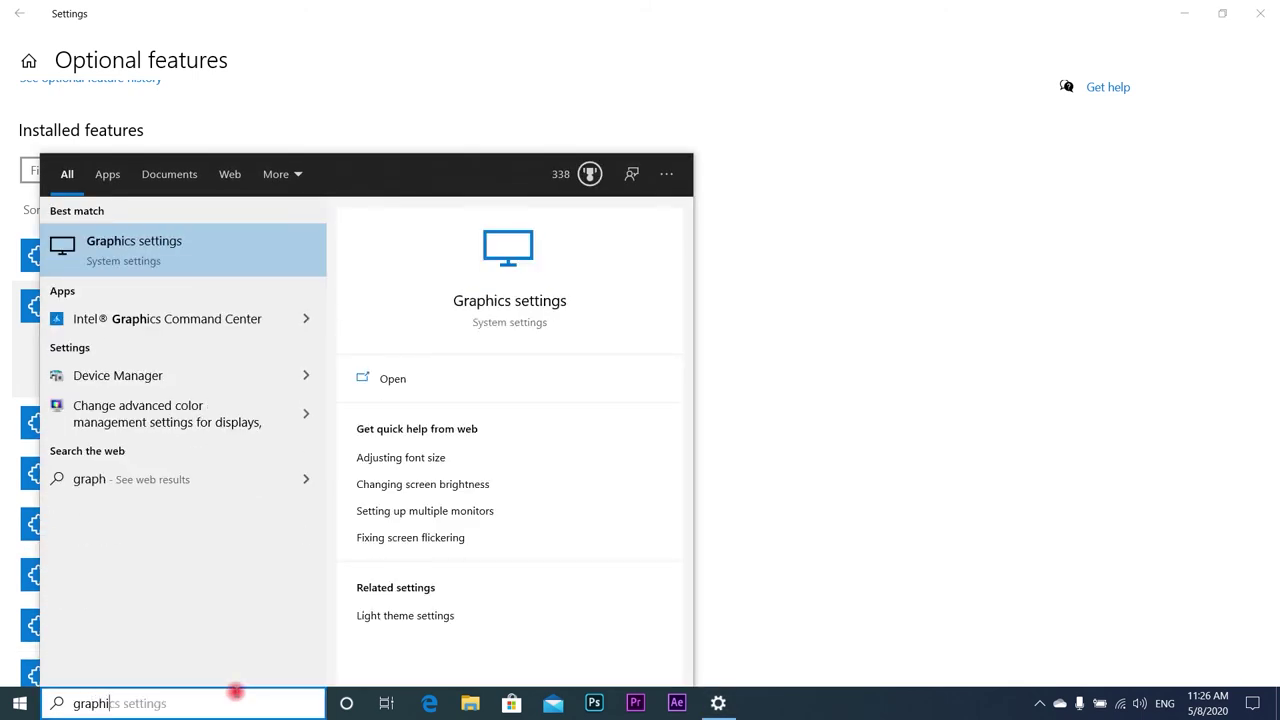
text(c)
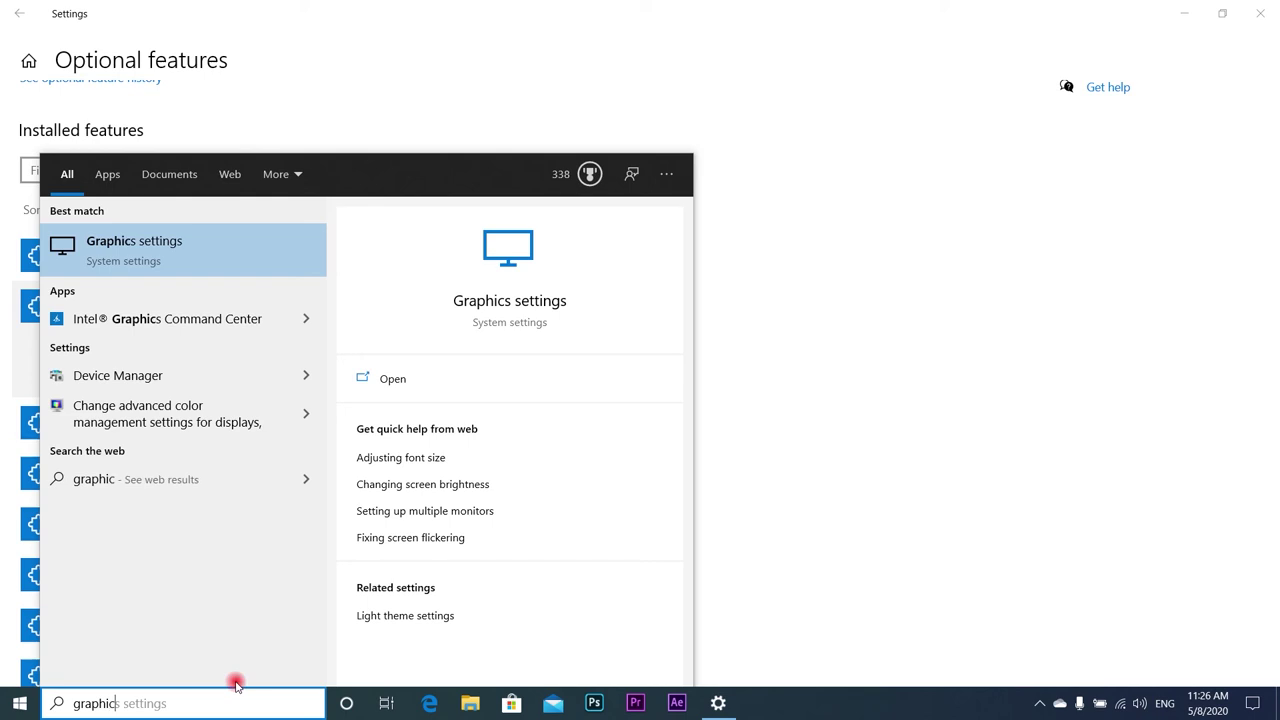
text( tools)
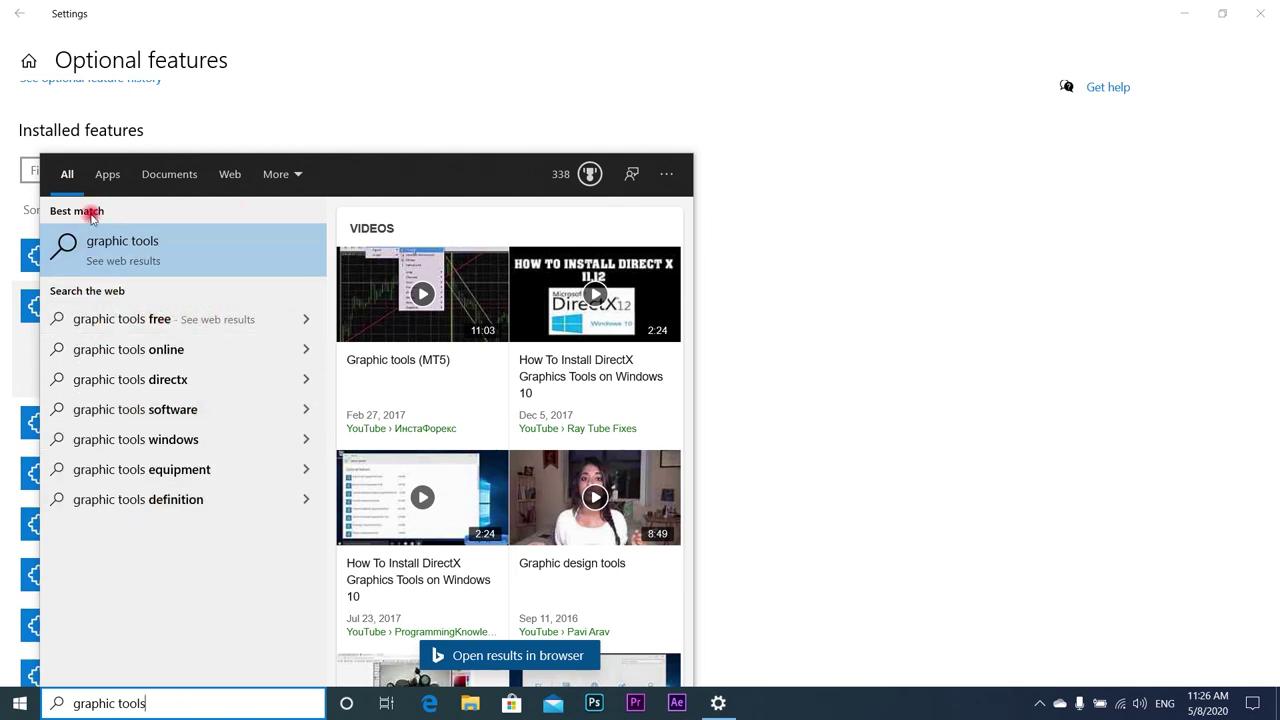
click(811, 193)
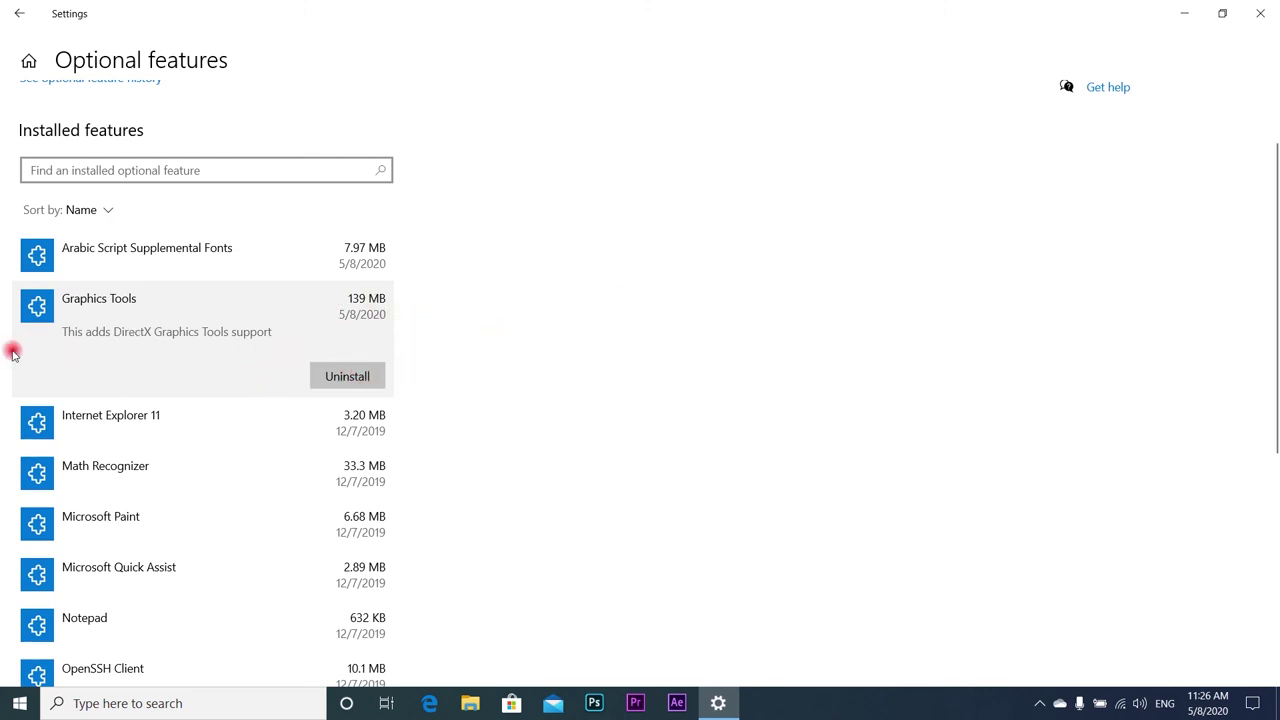
Close Settings and refresh the desktop
click(1262, 13)
right_click(687, 300)
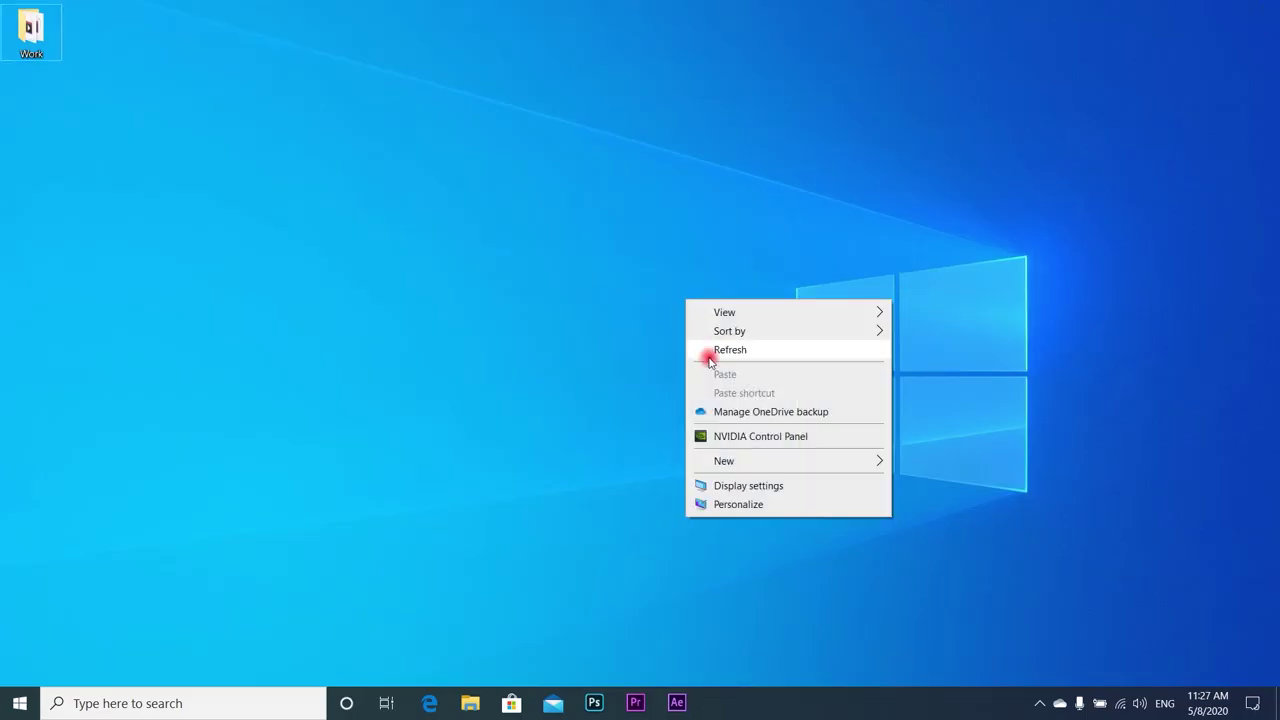
click(719, 350)
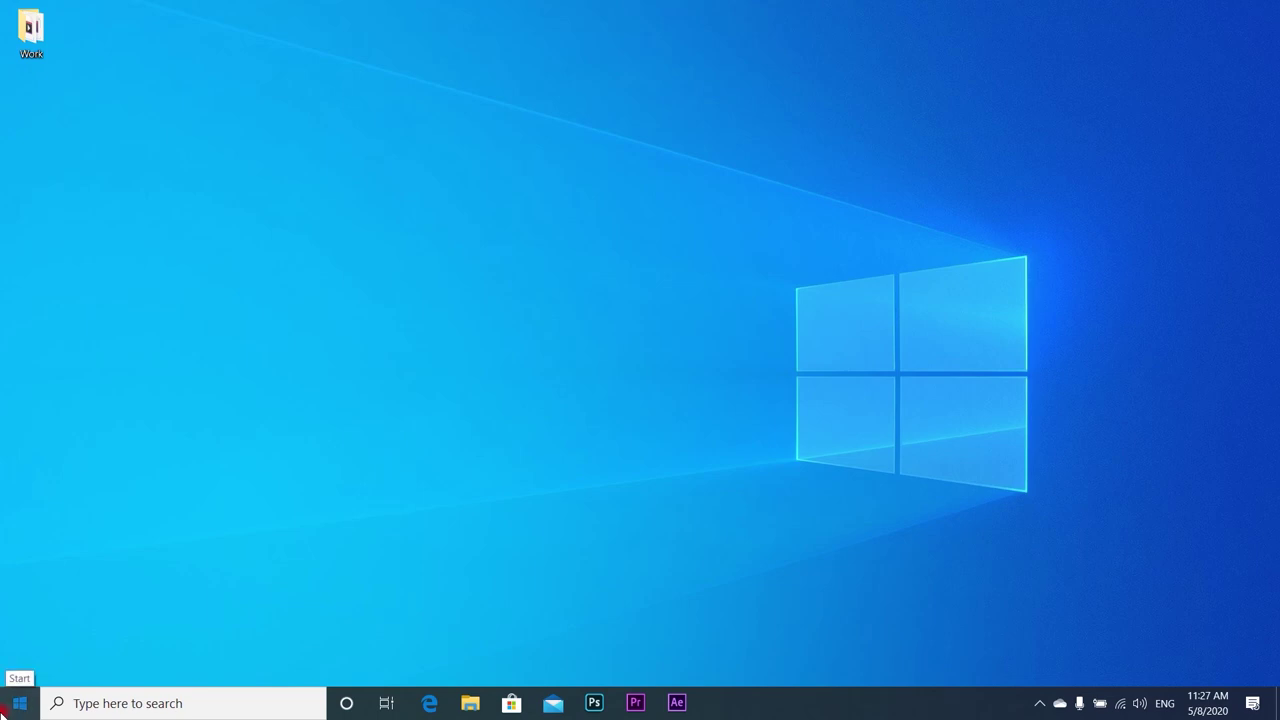
Open Settings and go to the Recovery page under Update & Security
click(18, 700)
click(20, 620)
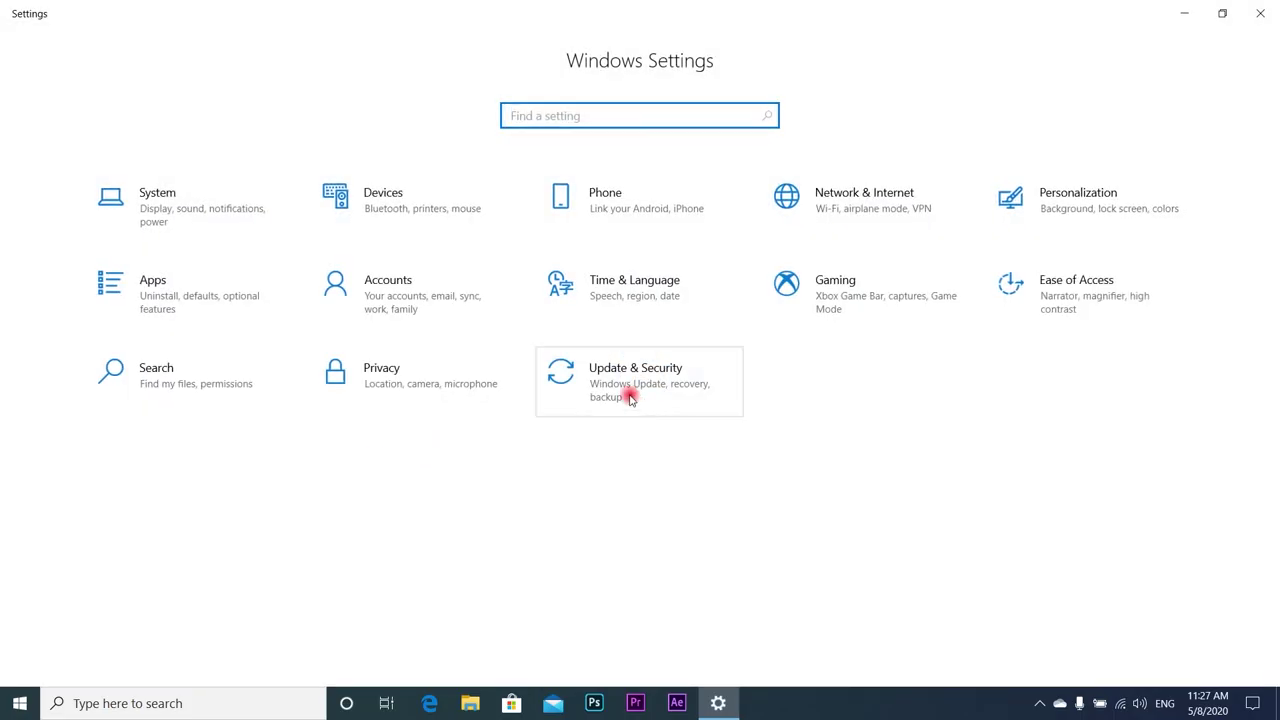
click(623, 388)
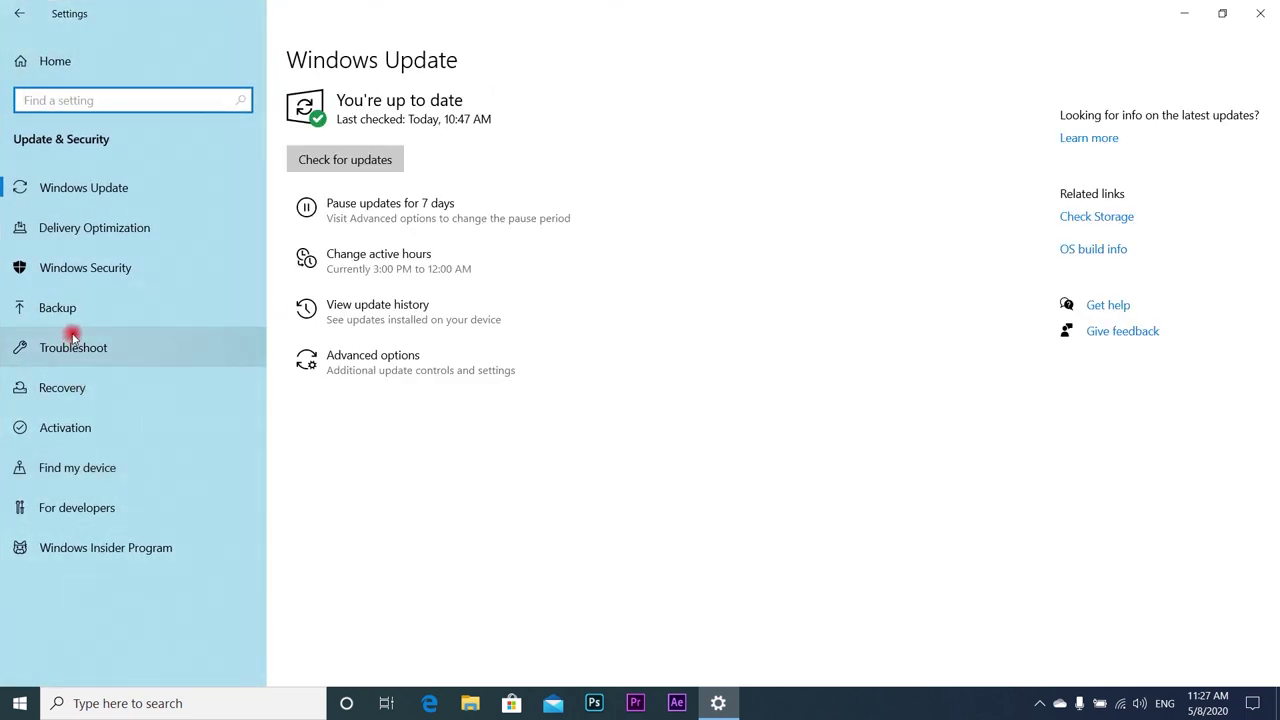
click(62, 389)
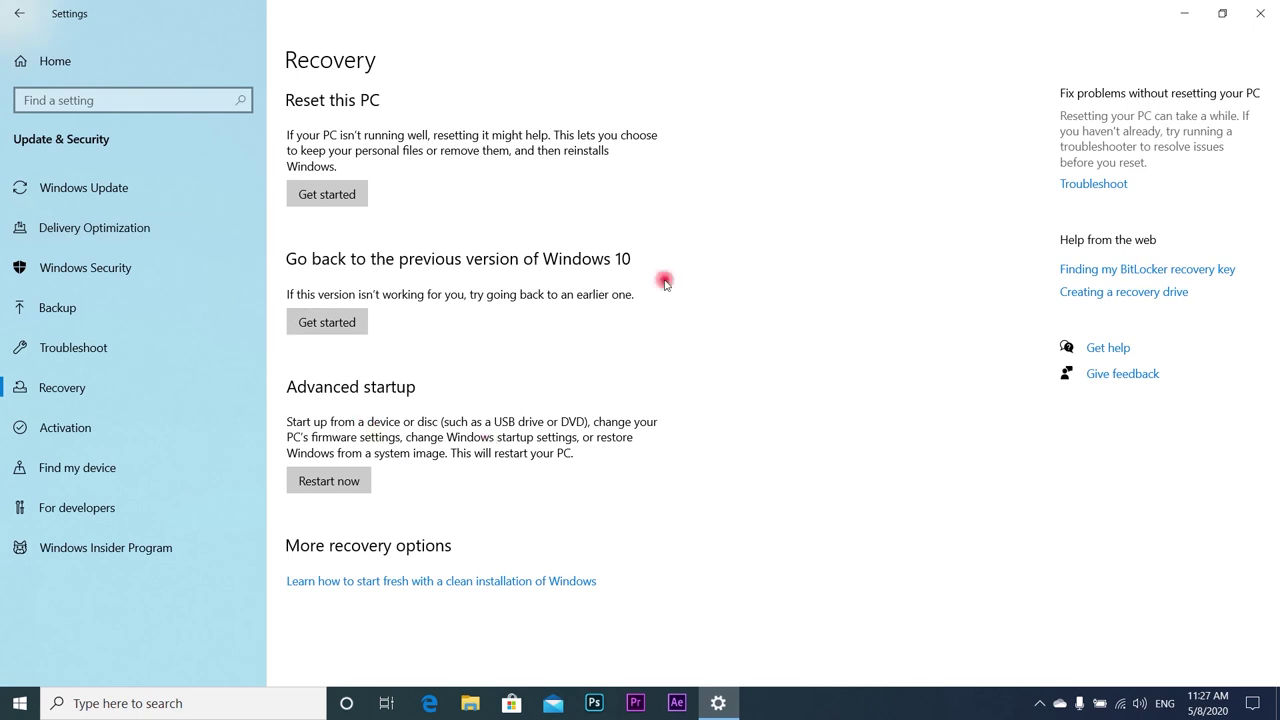
Start Reset this PC, choose Keep my files, and go through the Cloud download and Local reinstall choices
click(328, 195)
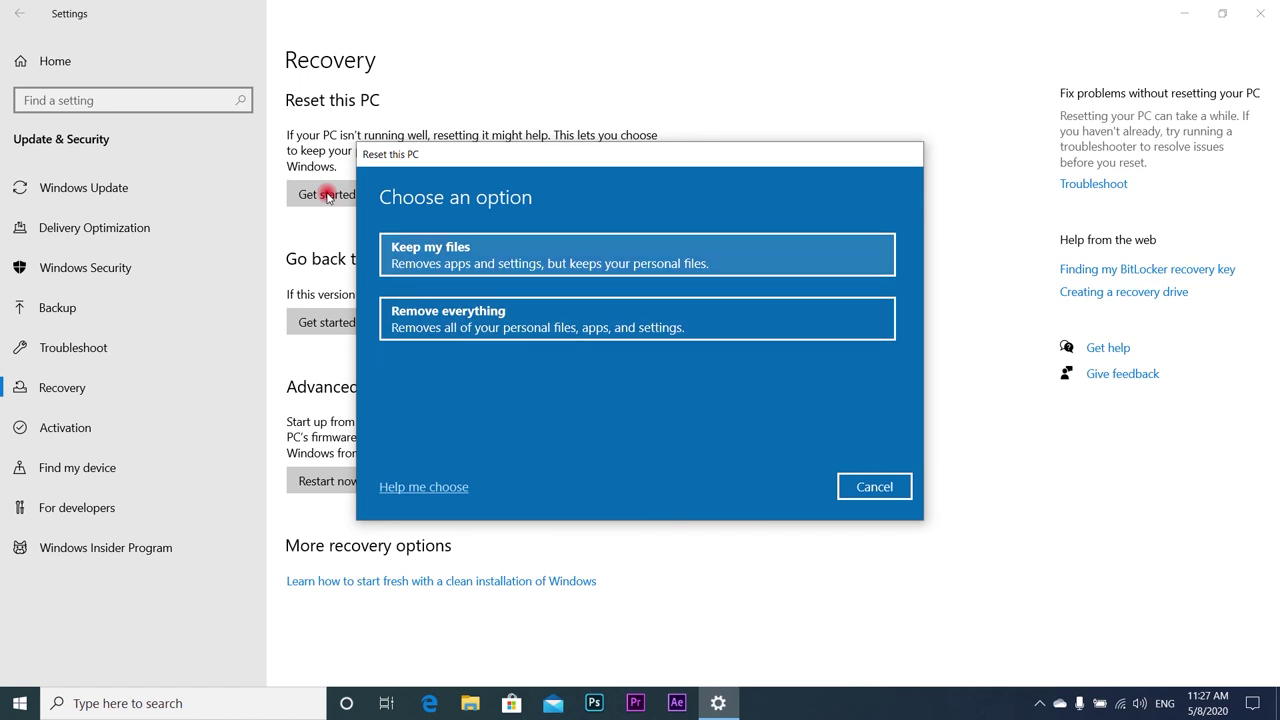
key(Return)
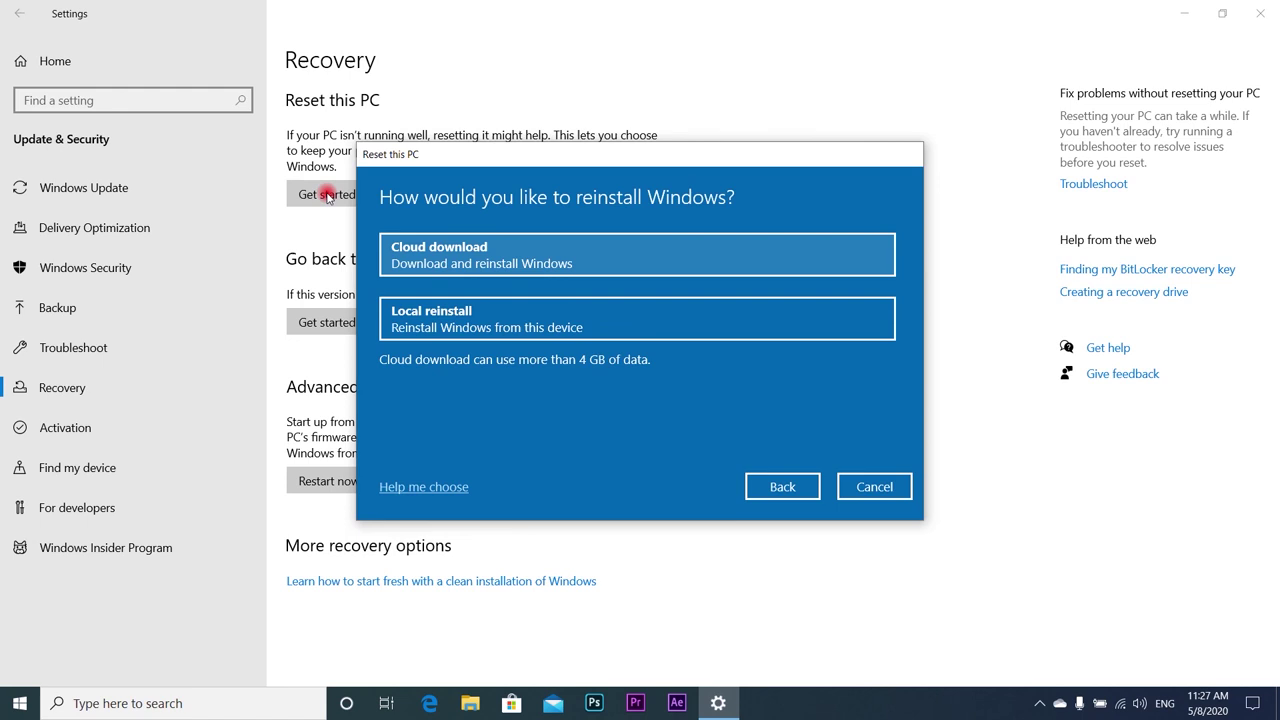
key(Tab)
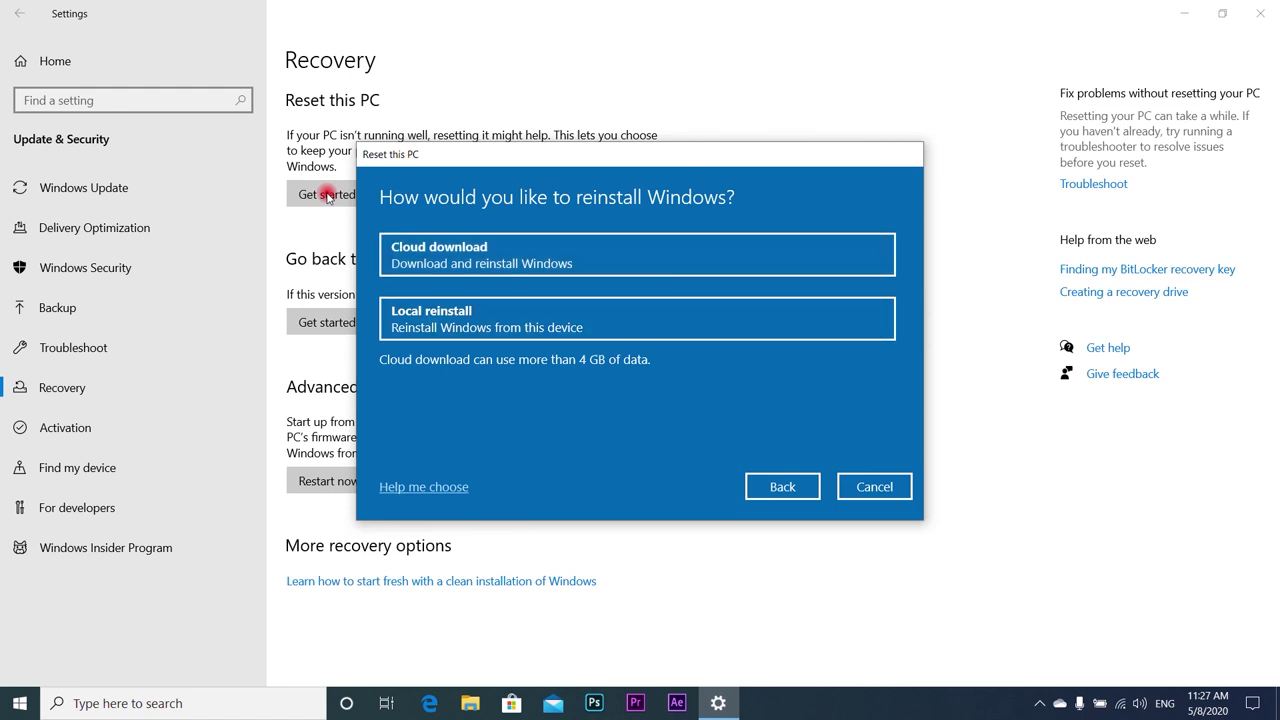